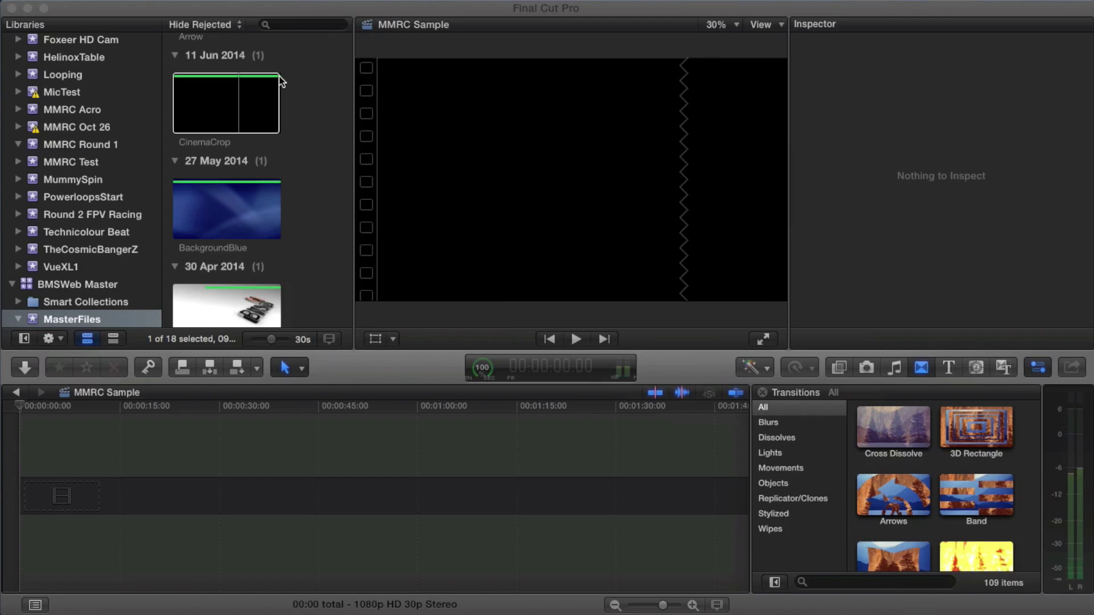
Step: Open Technicolour Beat.mov from the Videos to Upload folder and turn its volume almost all the way down
mouse_move(923, 608)
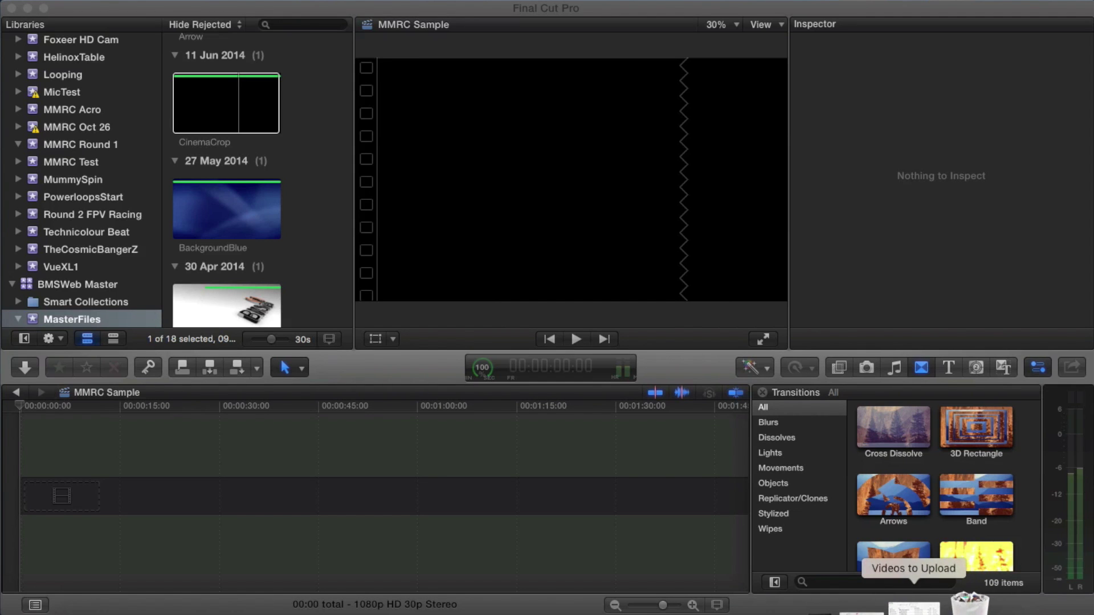
click(923, 608)
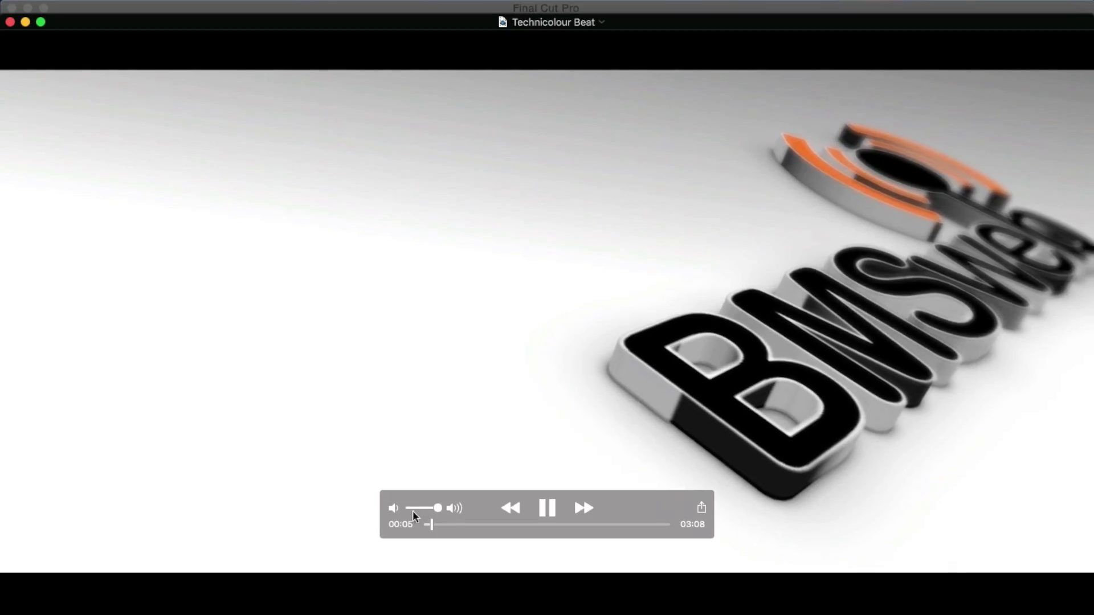
click(410, 509)
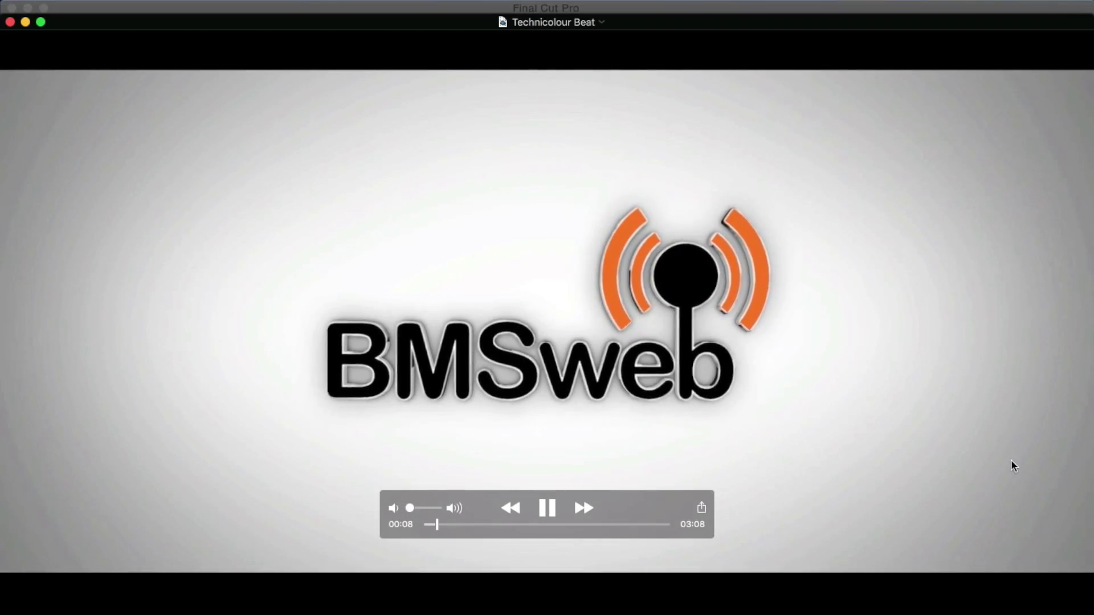
Step: Watch the movie windowed over Final Cut Pro, then close it
key(super+1)
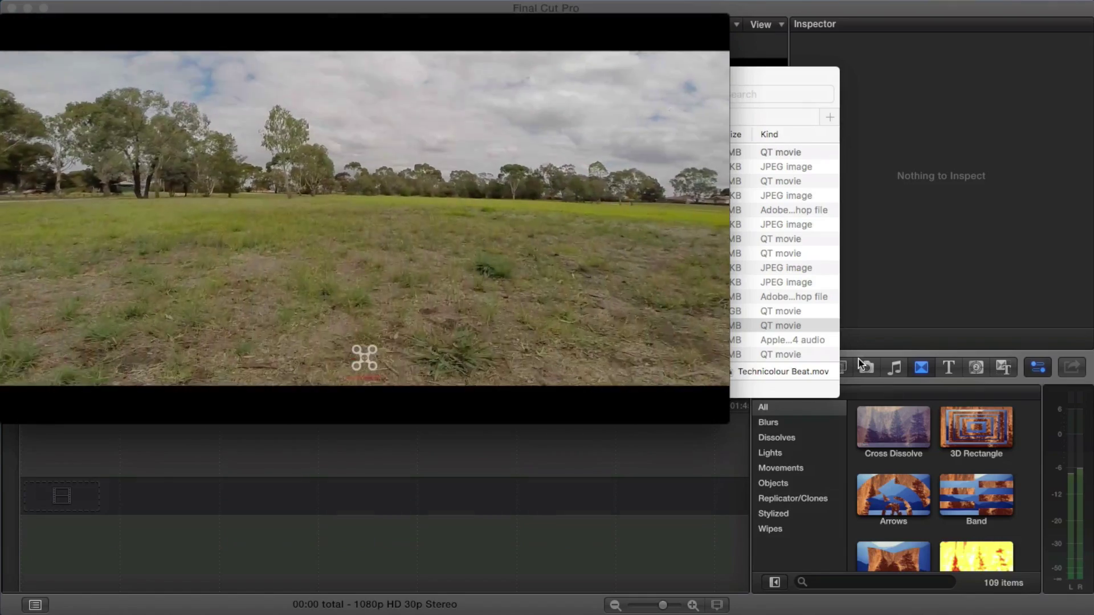
drag(571, 27, 672, 79)
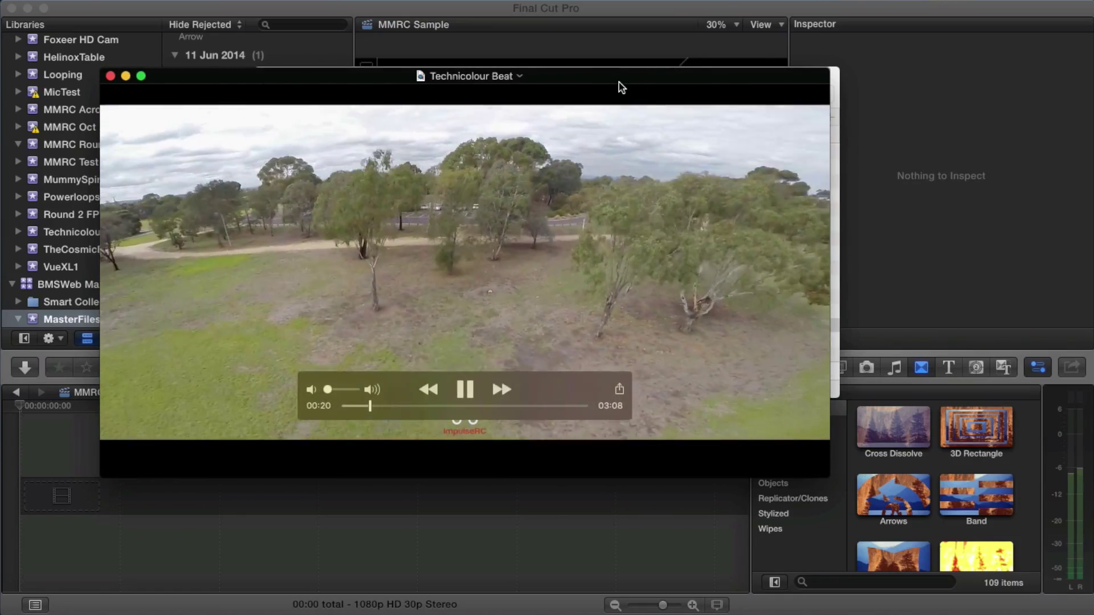
drag(618, 83, 625, 104)
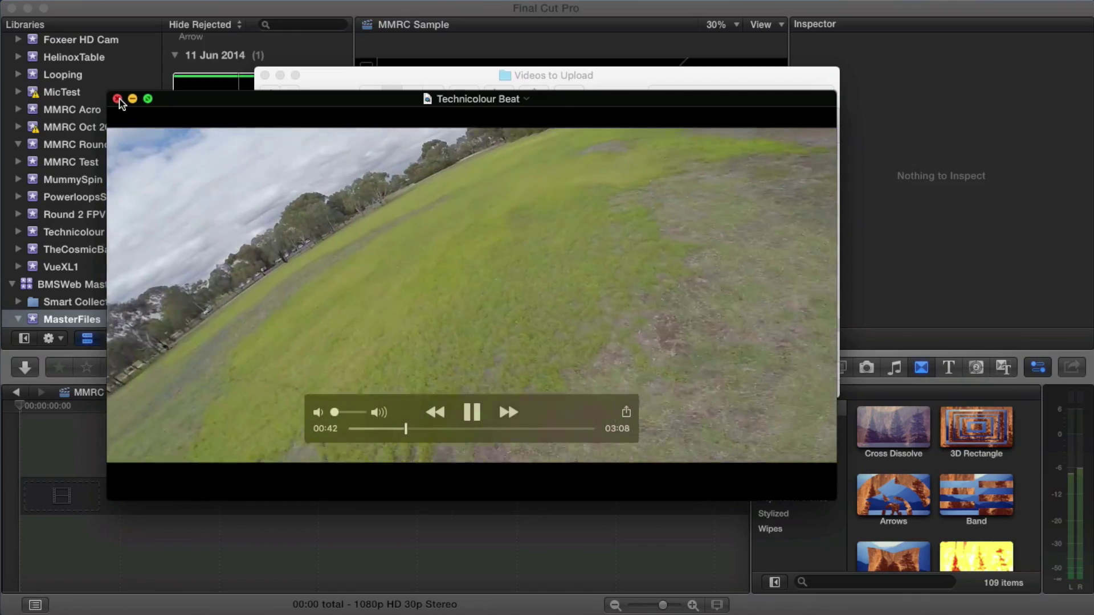
click(117, 99)
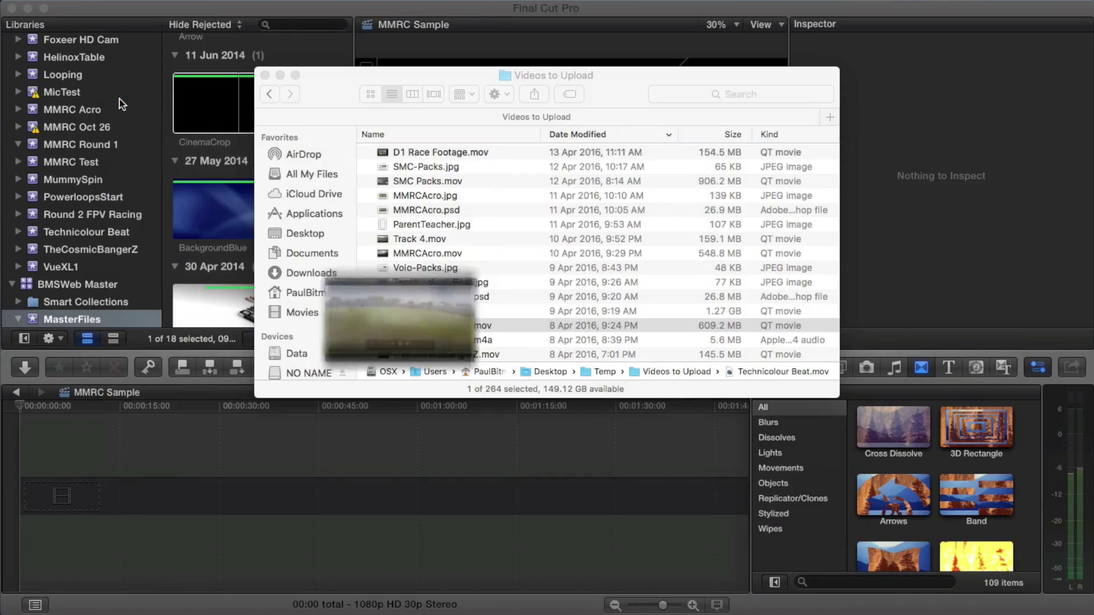
Step: Back in Final Cut Pro, hide the Inspector and bring up the CinemaCrop clip's context menu
click(324, 60)
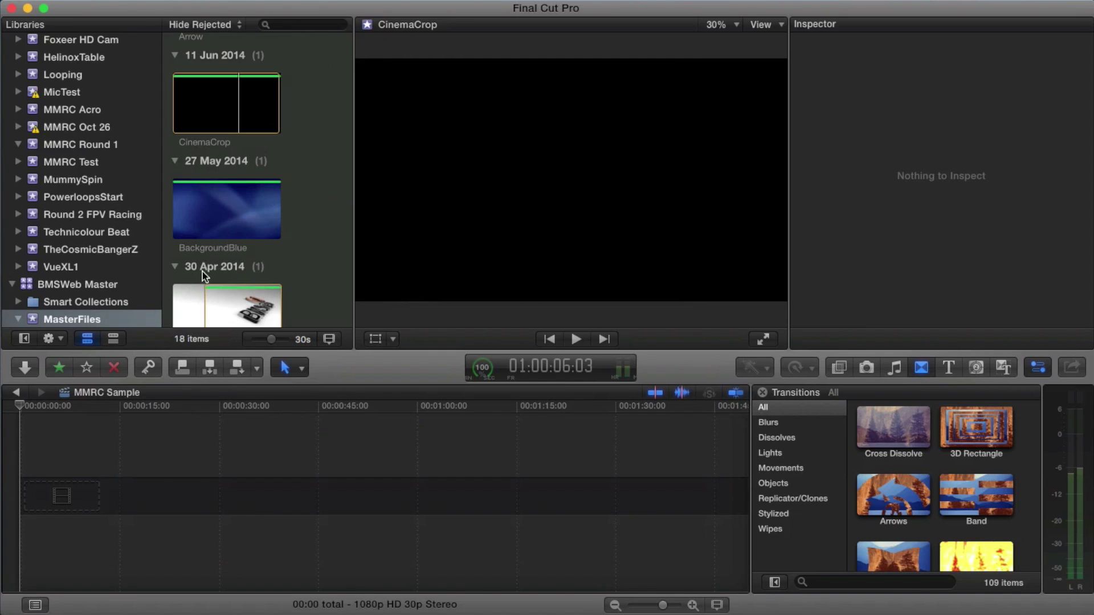
scroll(235, 185, up, 3)
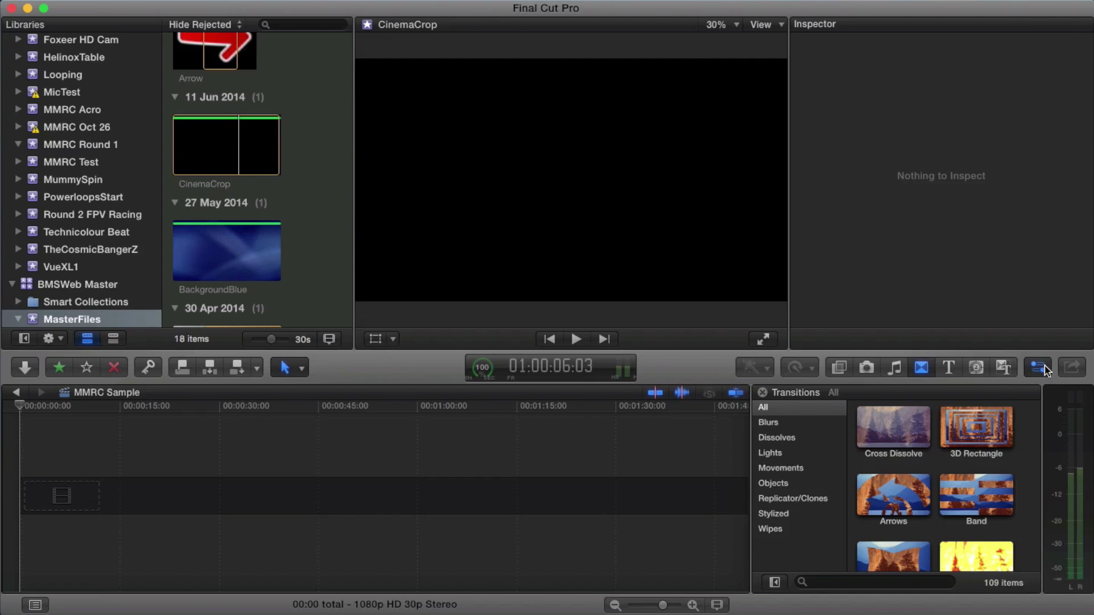
click(1046, 368)
click(222, 136)
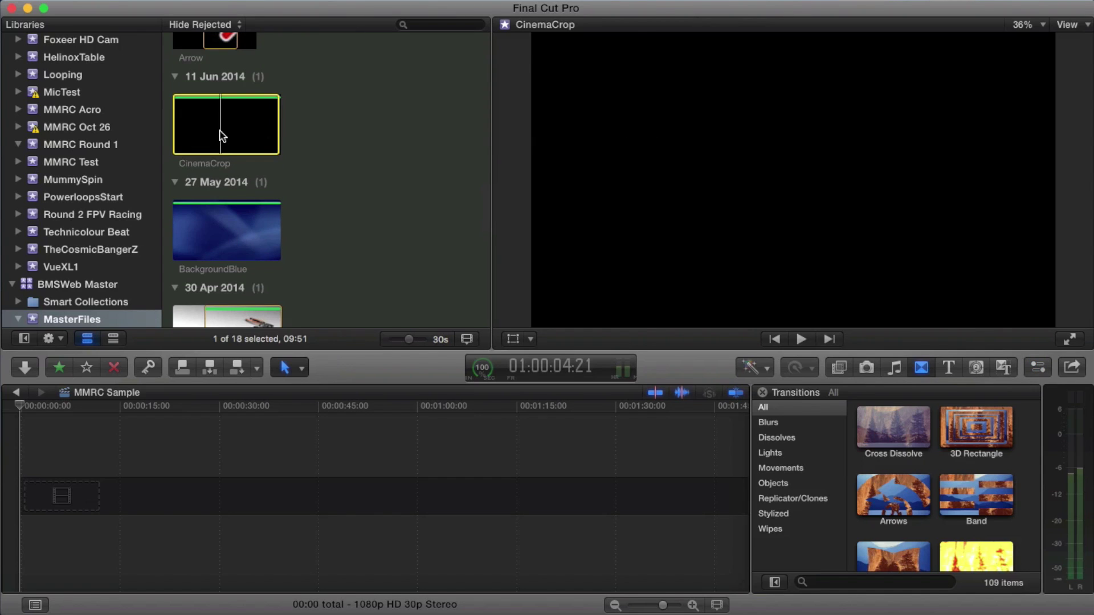
right_click(222, 135)
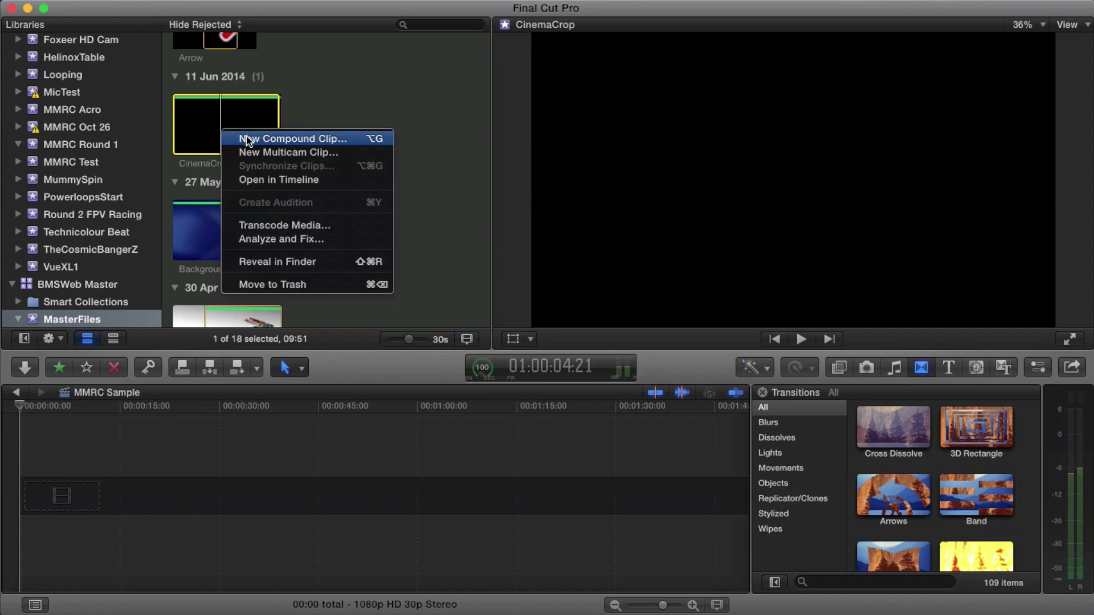
Step: Reveal CinemaCrop.png in Finder and open it with Adobe Photoshop CS6
click(269, 262)
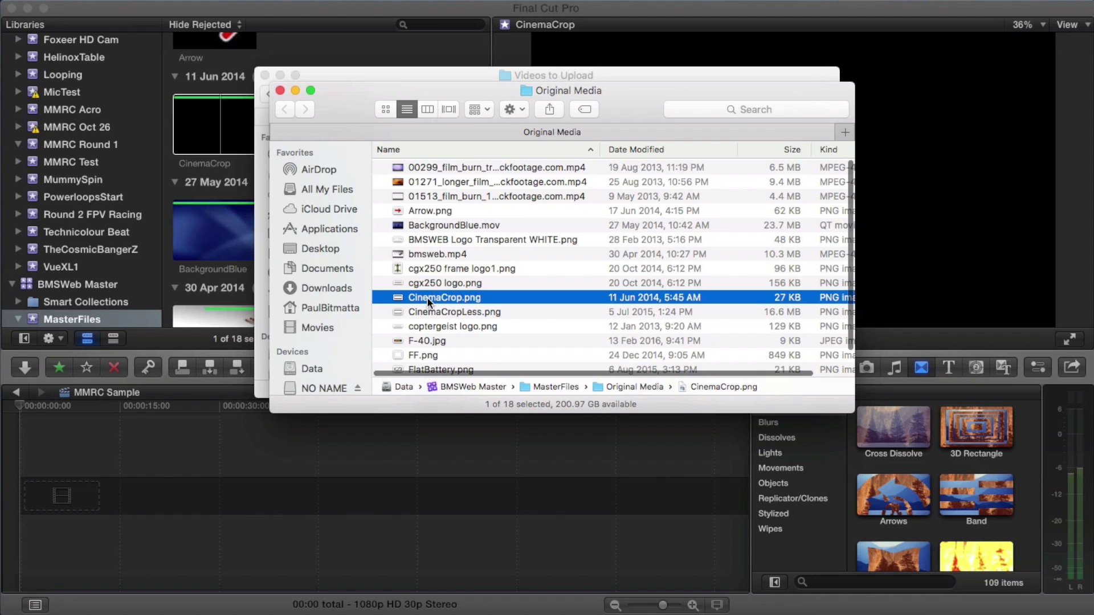
right_click(426, 296)
mouse_move(483, 322)
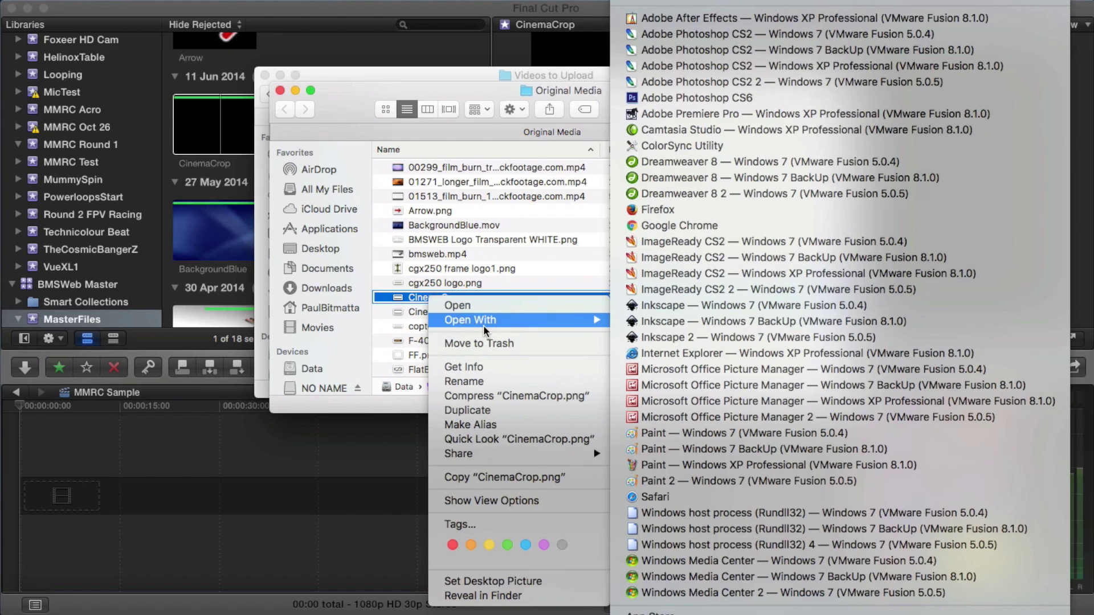
click(656, 99)
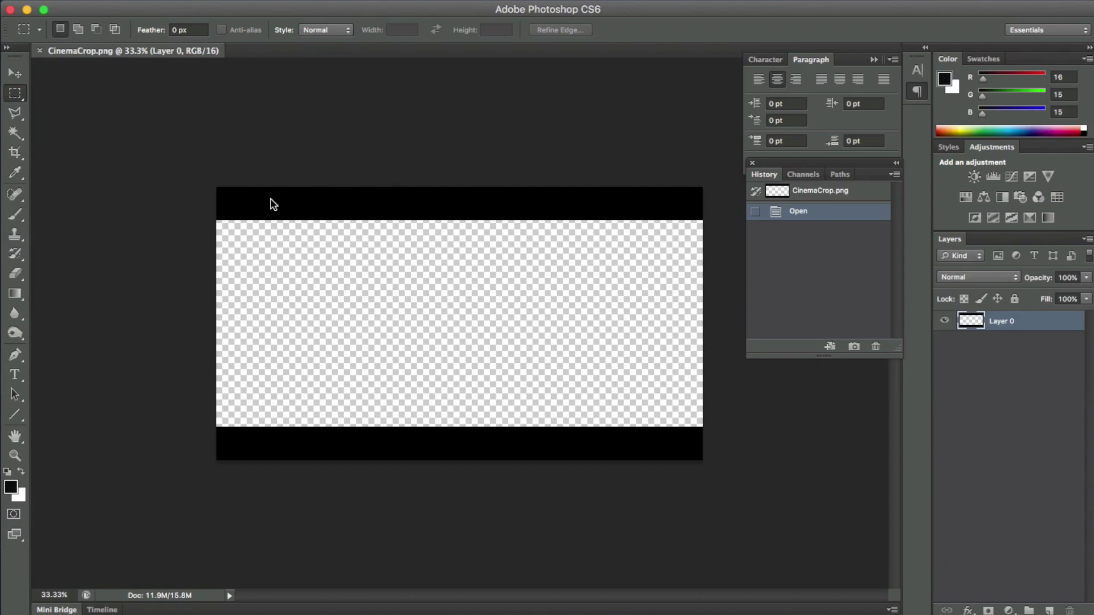
Step: Confirm CinemaCrop.png is 1920 × 1080 pixels without resizing it, then select the Move tool
click(184, 3)
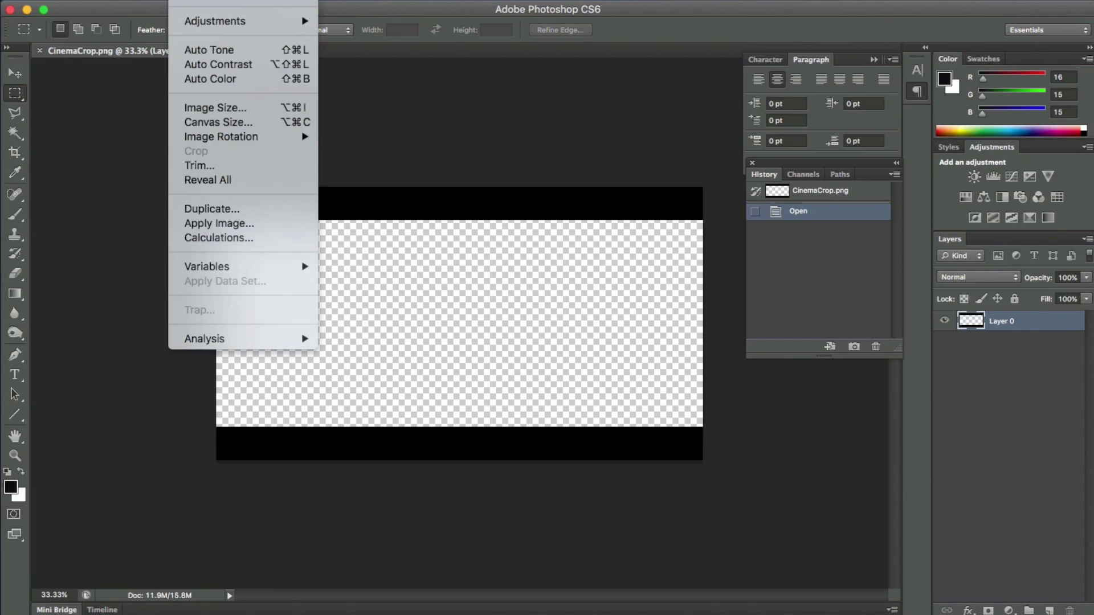
mouse_move(194, 25)
click(207, 112)
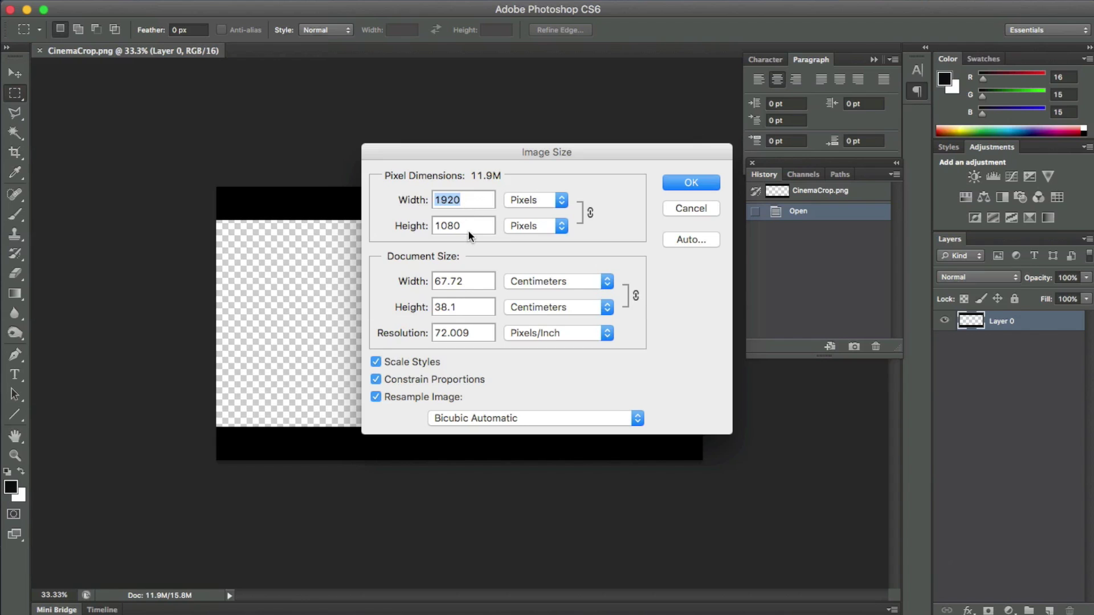
click(699, 209)
click(15, 74)
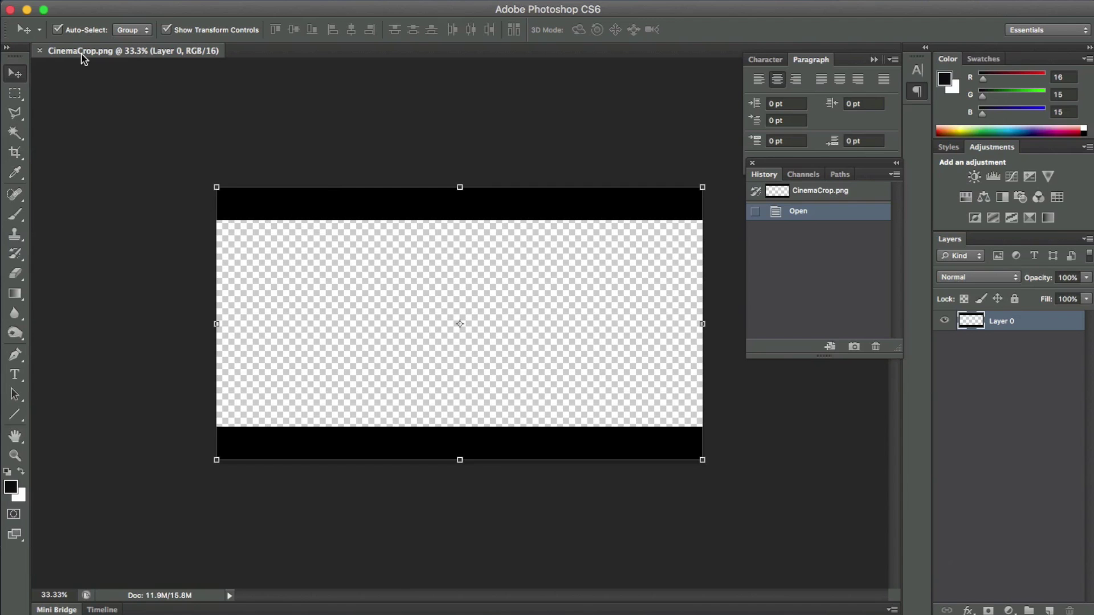
Step: Quit Photoshop and close the Original Media and Videos to Upload Finder windows
click(9, 11)
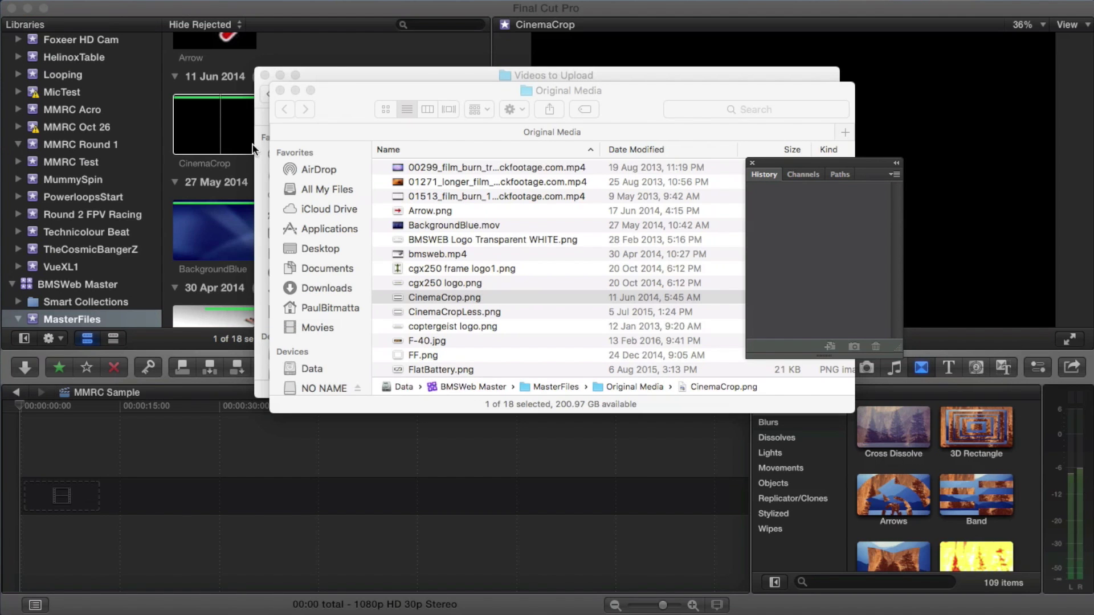
click(280, 90)
click(264, 76)
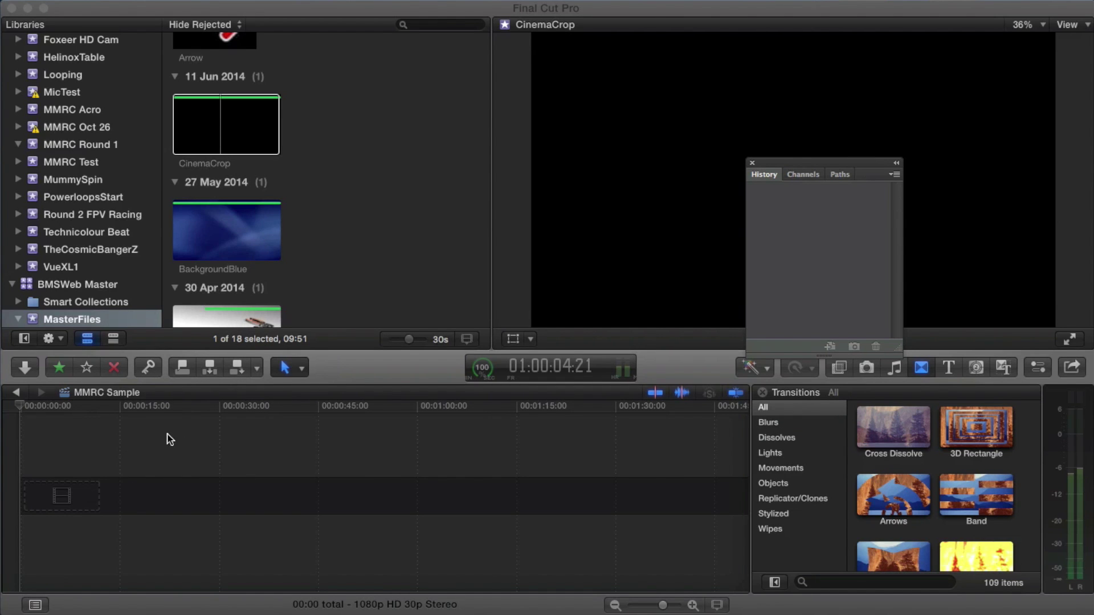
Step: Append the bmsweb logo clip to the start of the empty timeline
scroll(329, 286, down, 3)
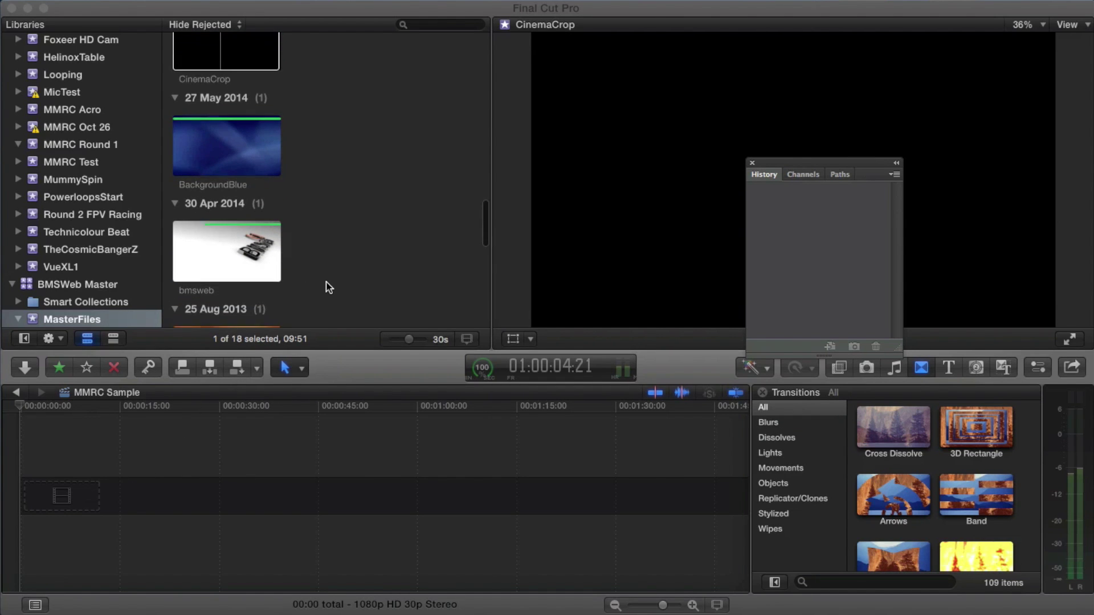
click(272, 251)
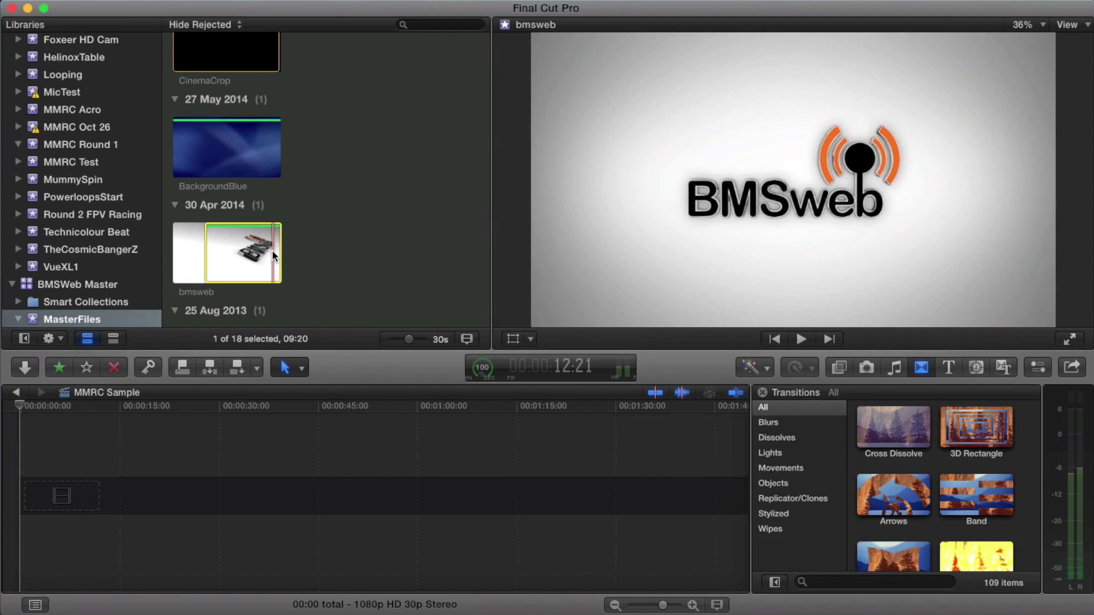
key(e)
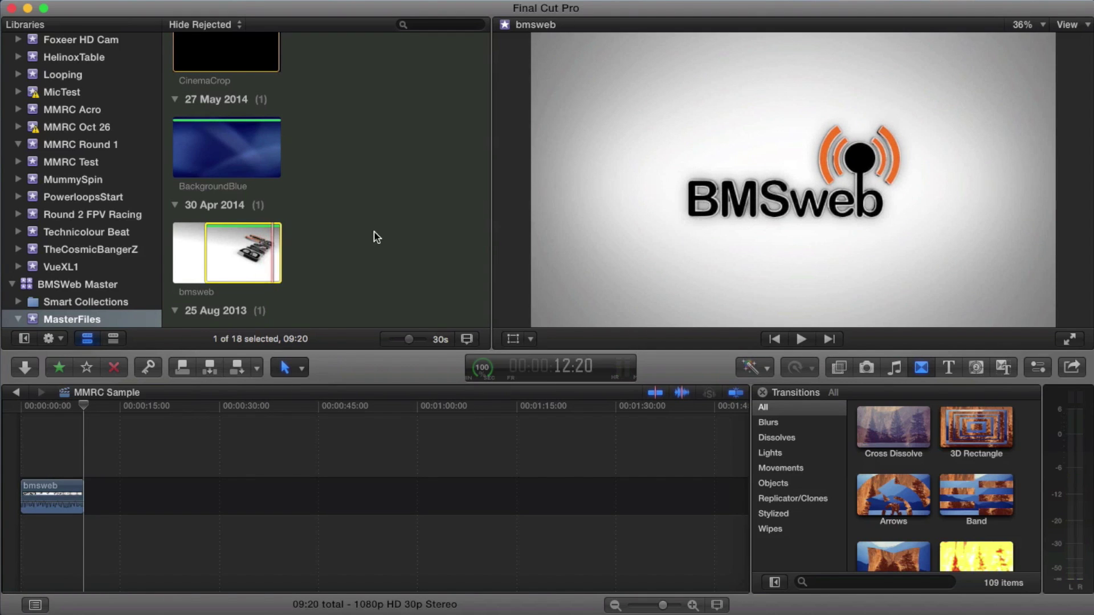
Step: Select GOPR4714 in the MMRC Acro library, with the Track 4-vwWuUr project zoomed in
click(86, 113)
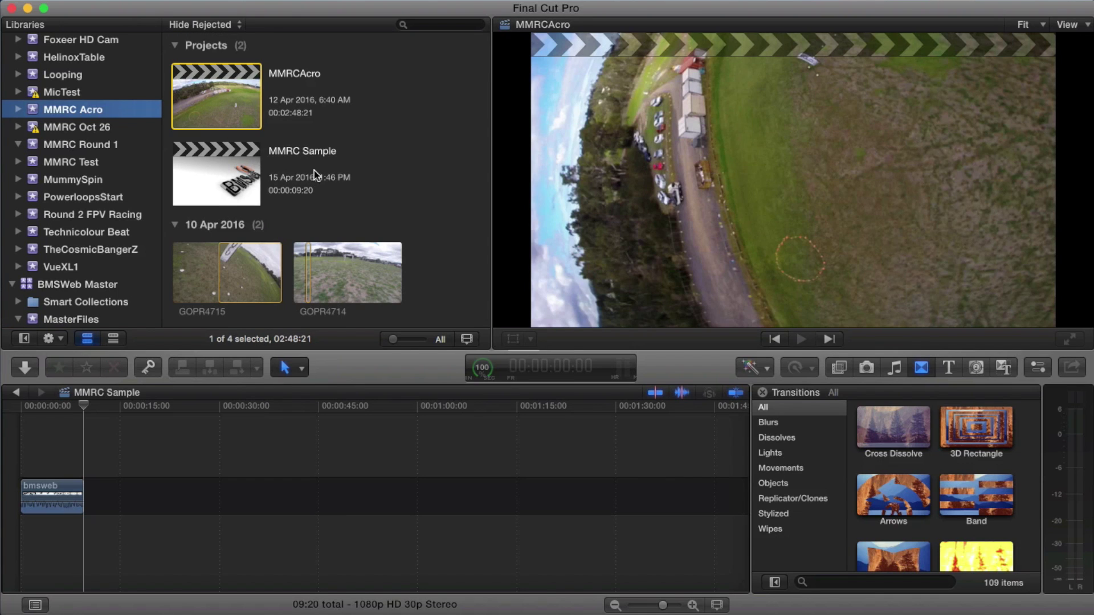
scroll(313, 170, down, 1)
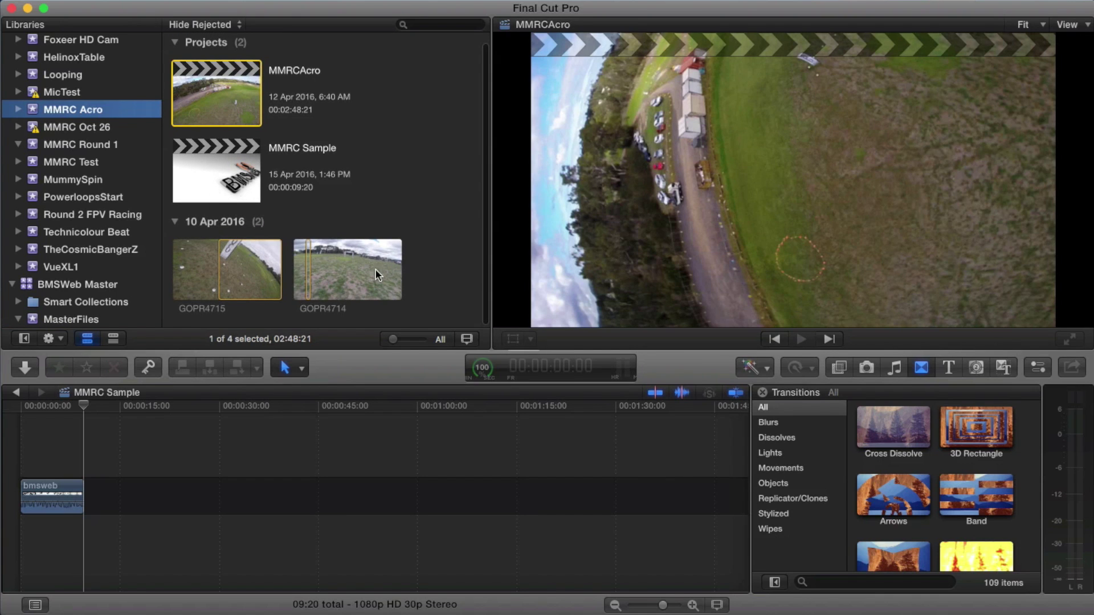
click(392, 288)
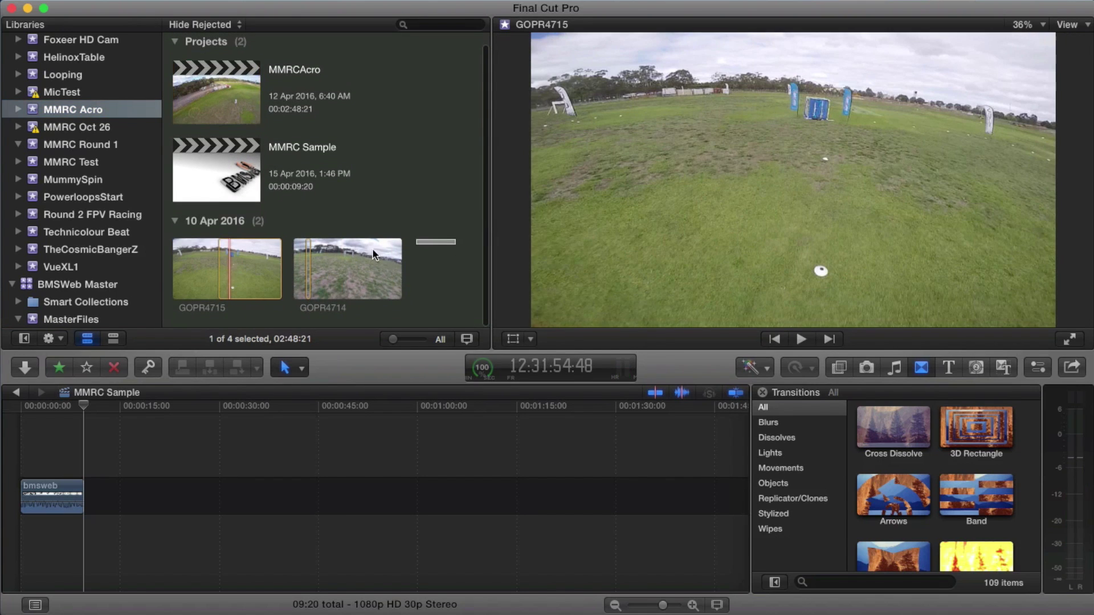
drag(359, 255, 350, 208)
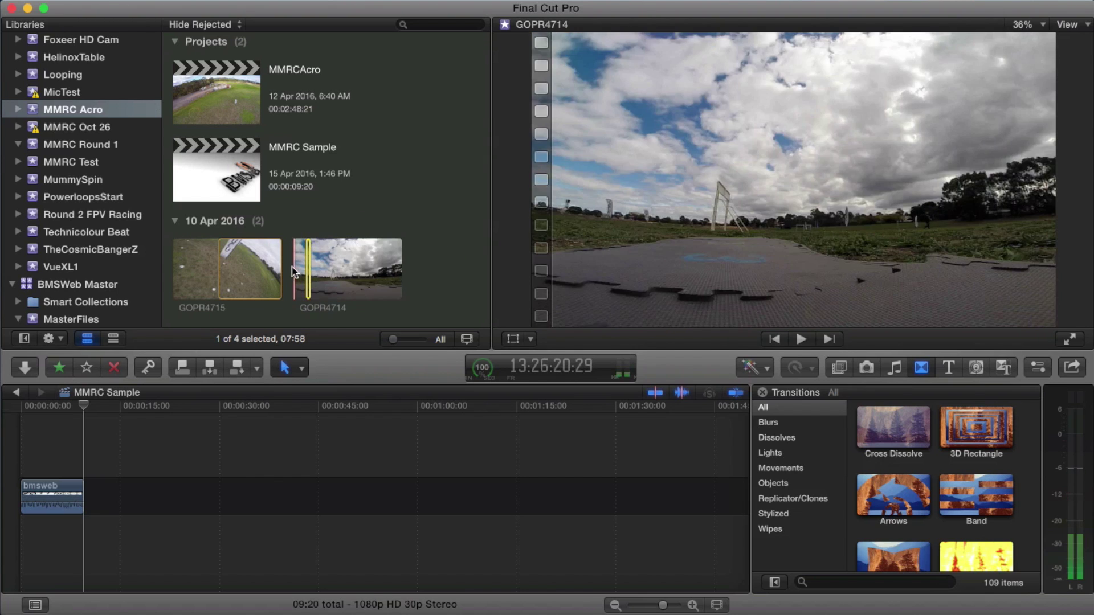
key(super+bracketleft)
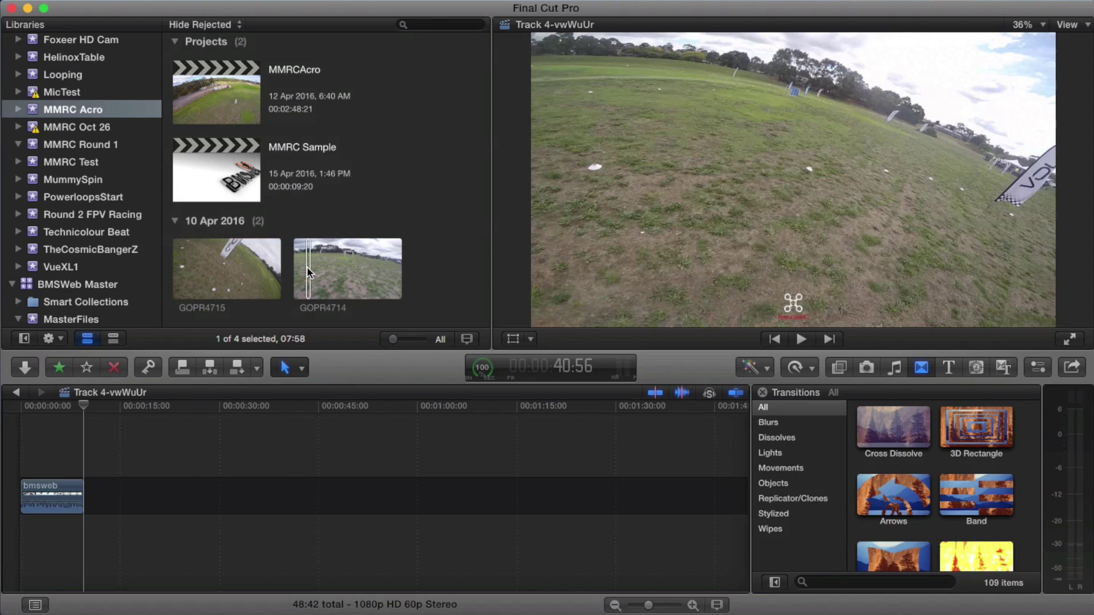
key(super+equal)
Step: Play through GOPR4714 and mark the end of a 02:59:25 range from its start
key(space)
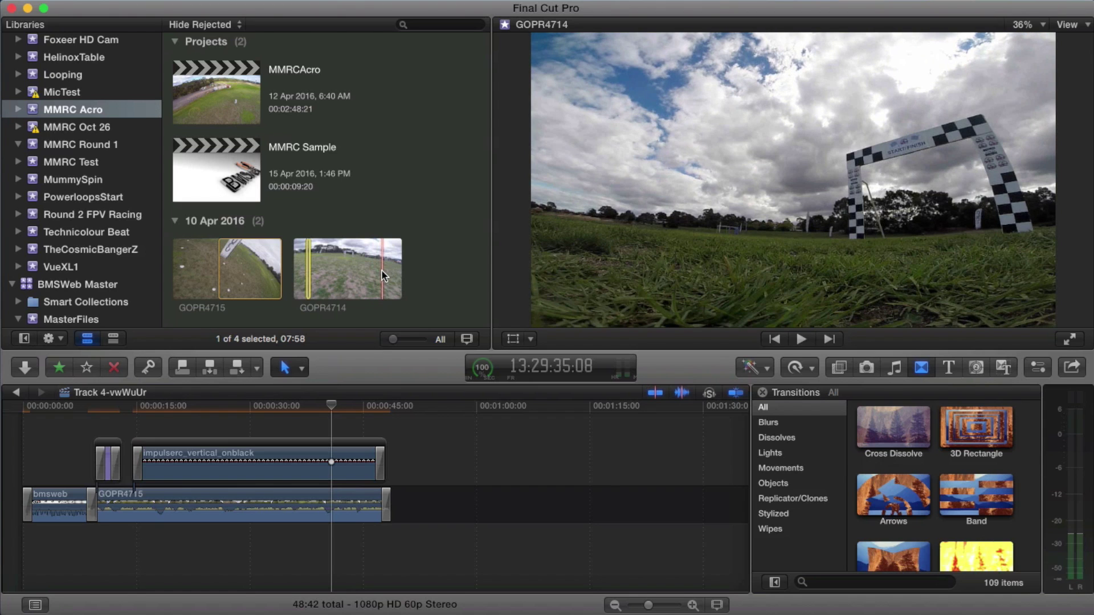
key(space)
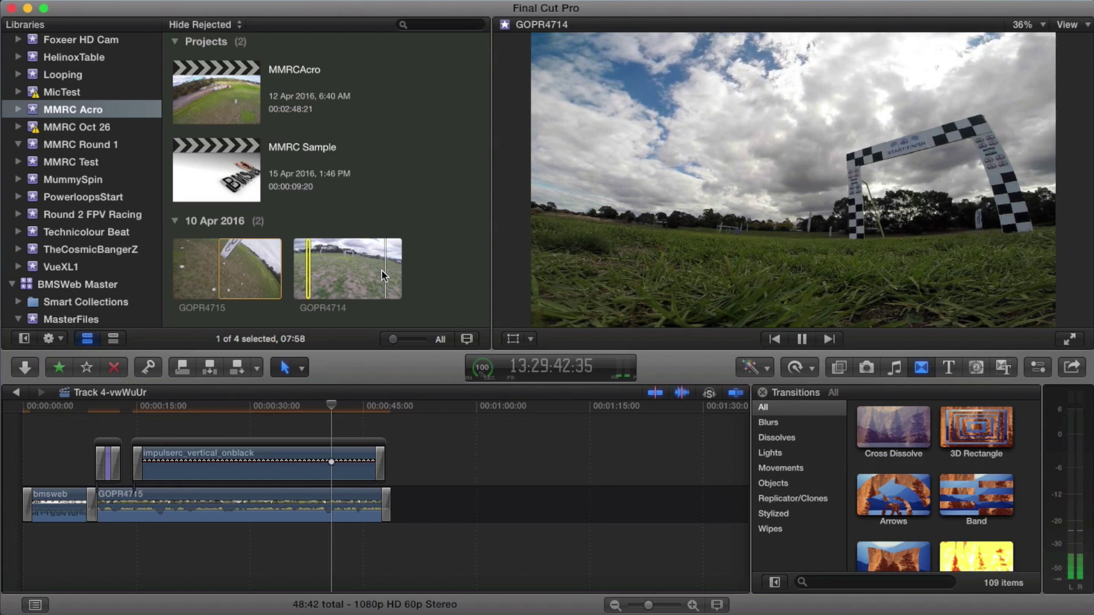
key(space)
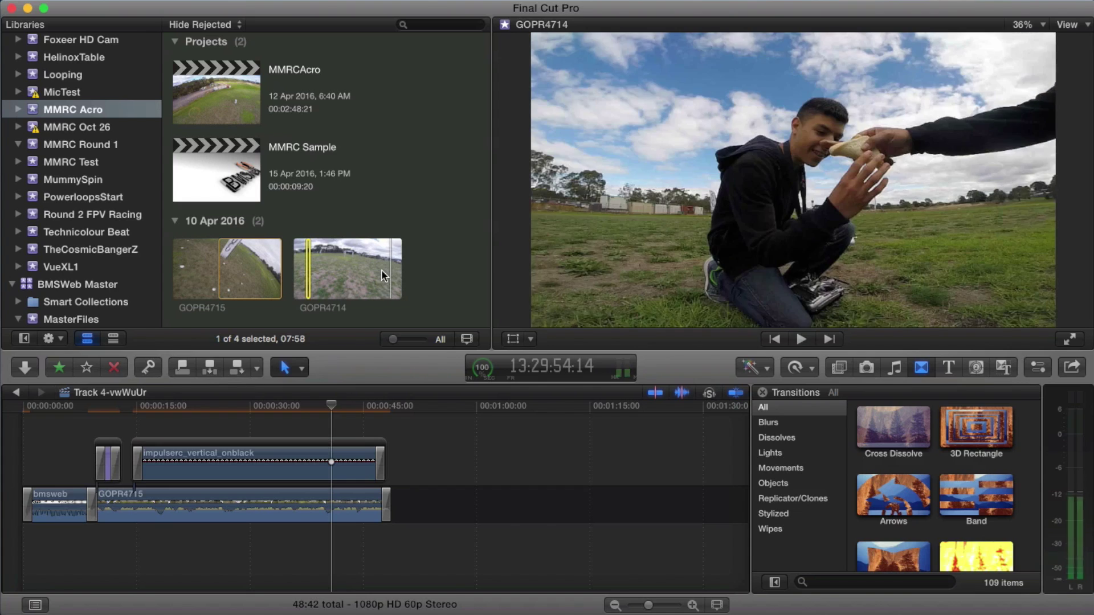
key(space)
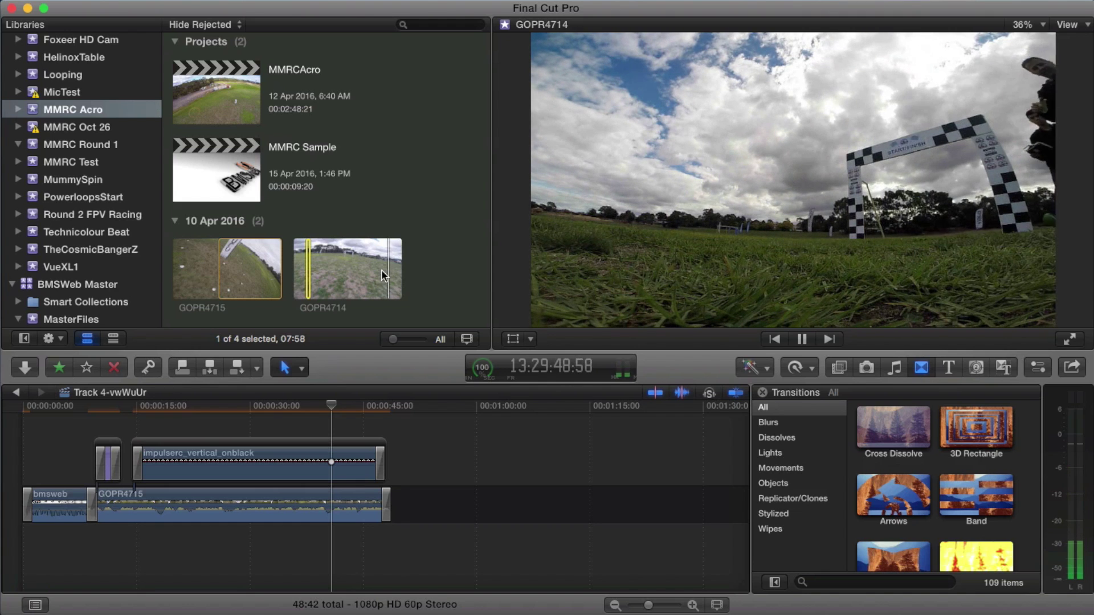
key(space)
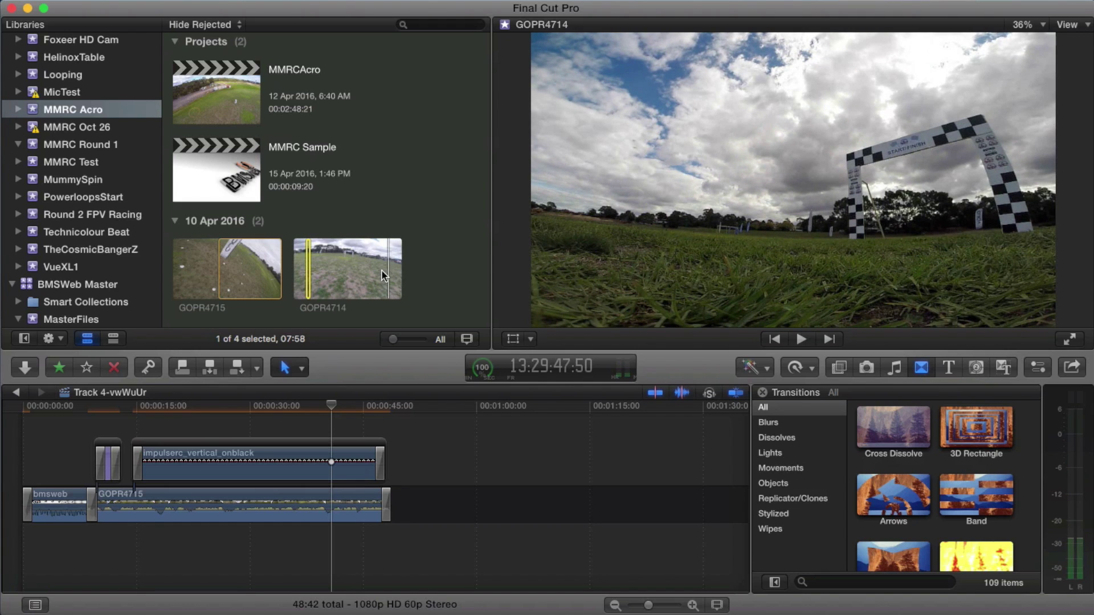
key(o)
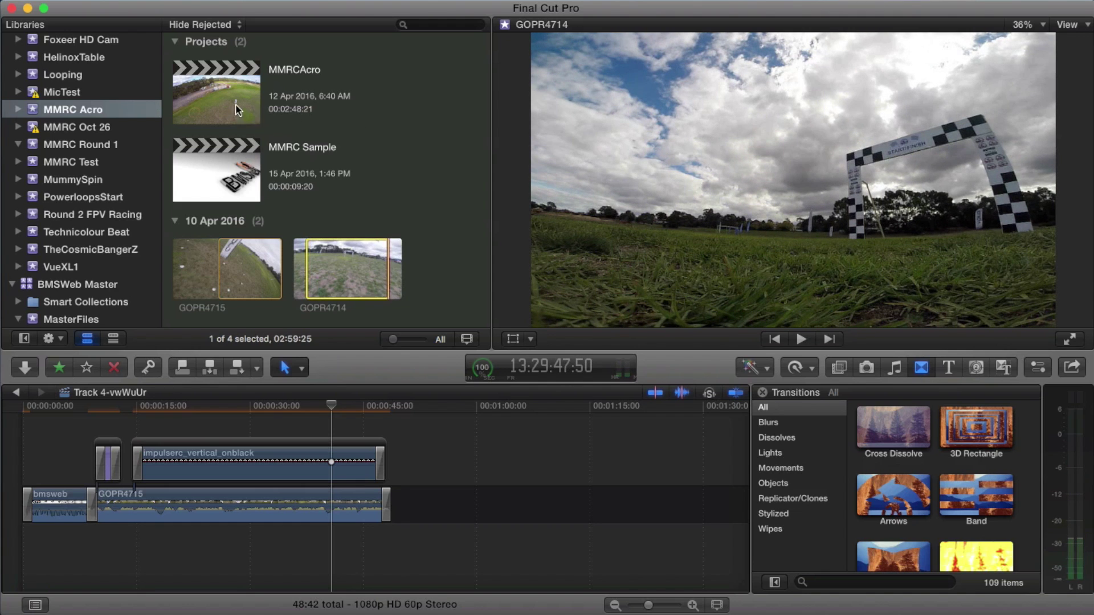
Step: Open MMRC Sample and add the GOPR4714 range after the bmsweb intro
double_click(228, 182)
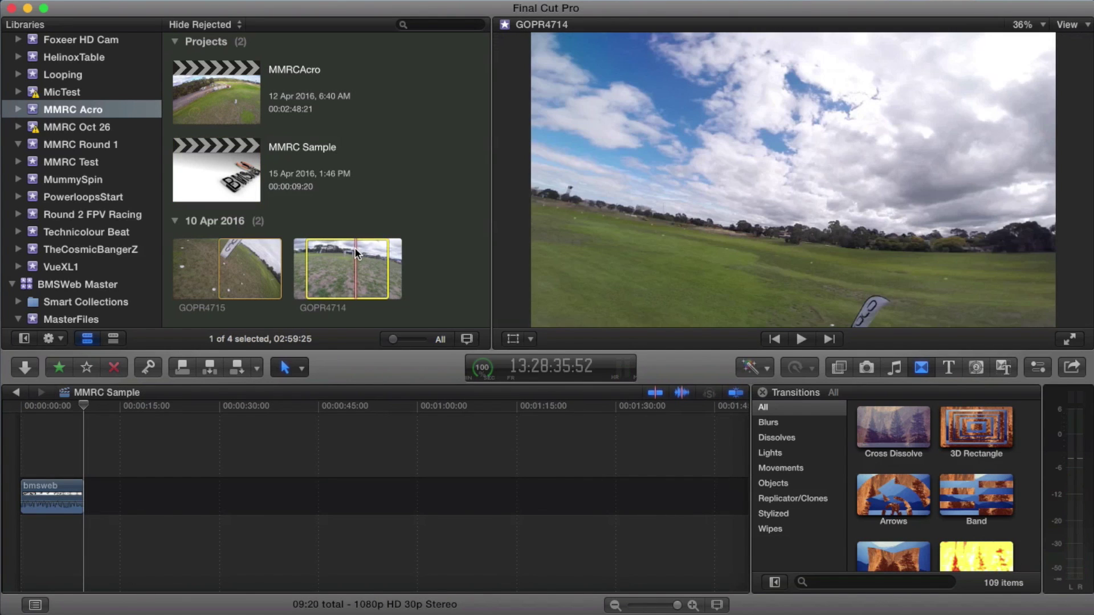
drag(356, 253, 319, 501)
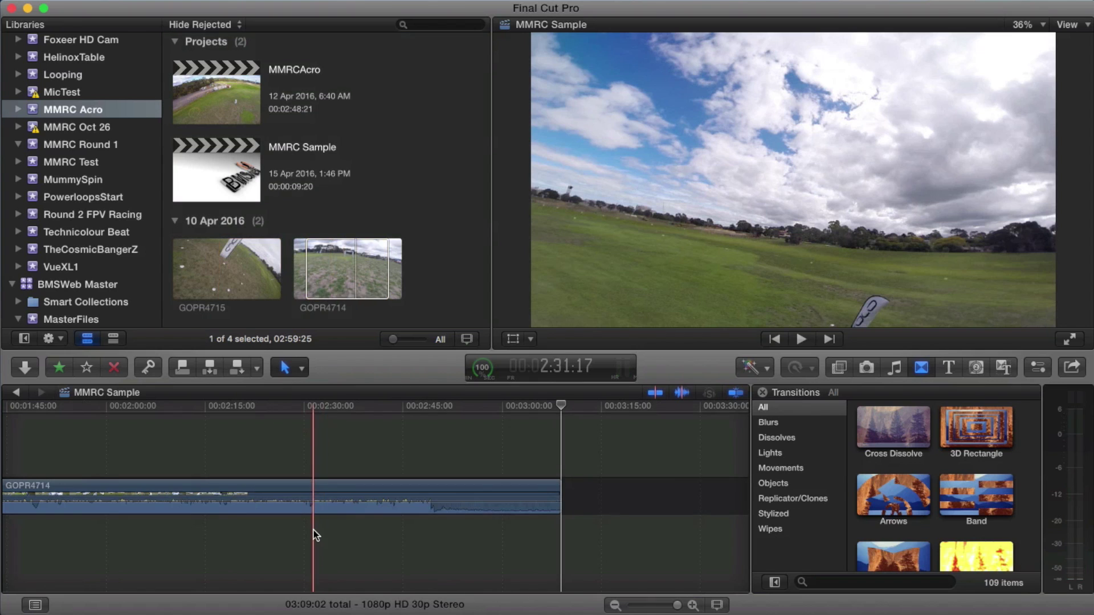
scroll(316, 536, left, 10)
scroll(315, 533, left, 3)
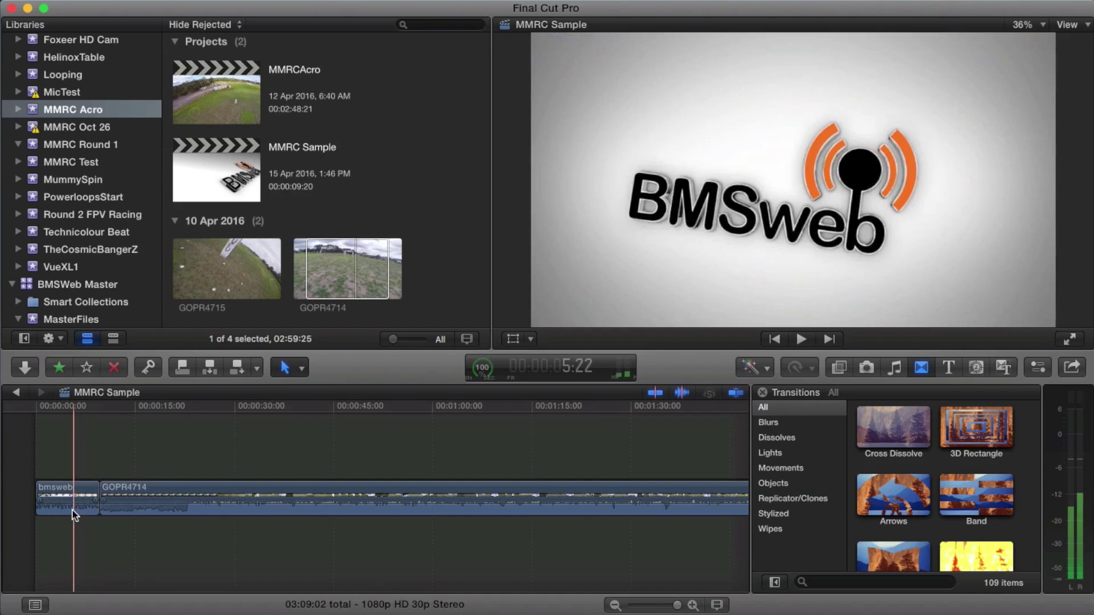
Step: Add a Fade To Color dissolve between bmsweb and GOPR4714 and play back the intro
click(881, 427)
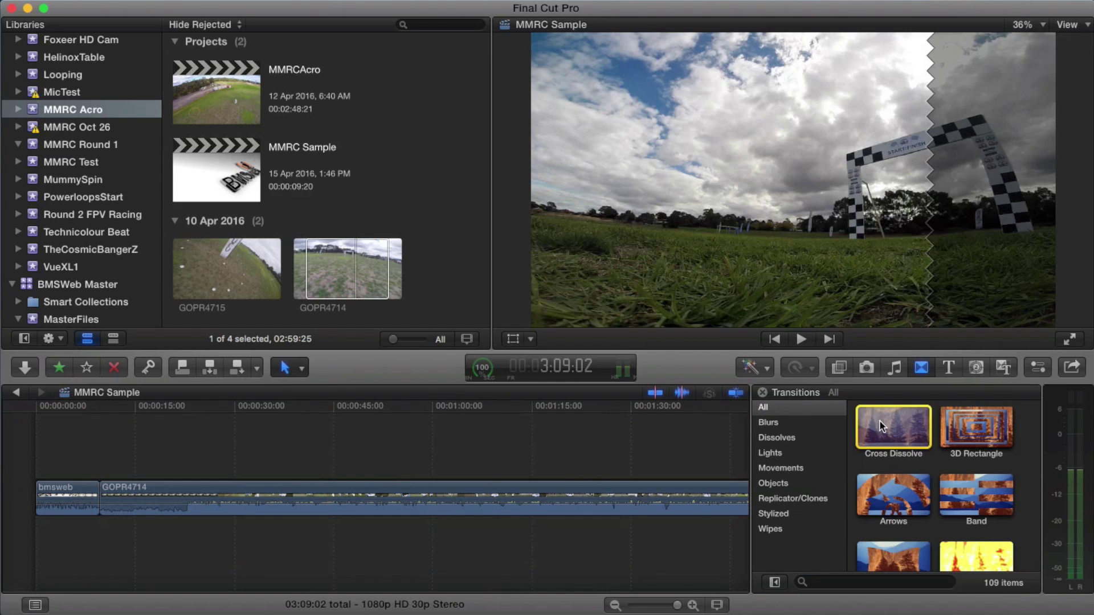
click(793, 439)
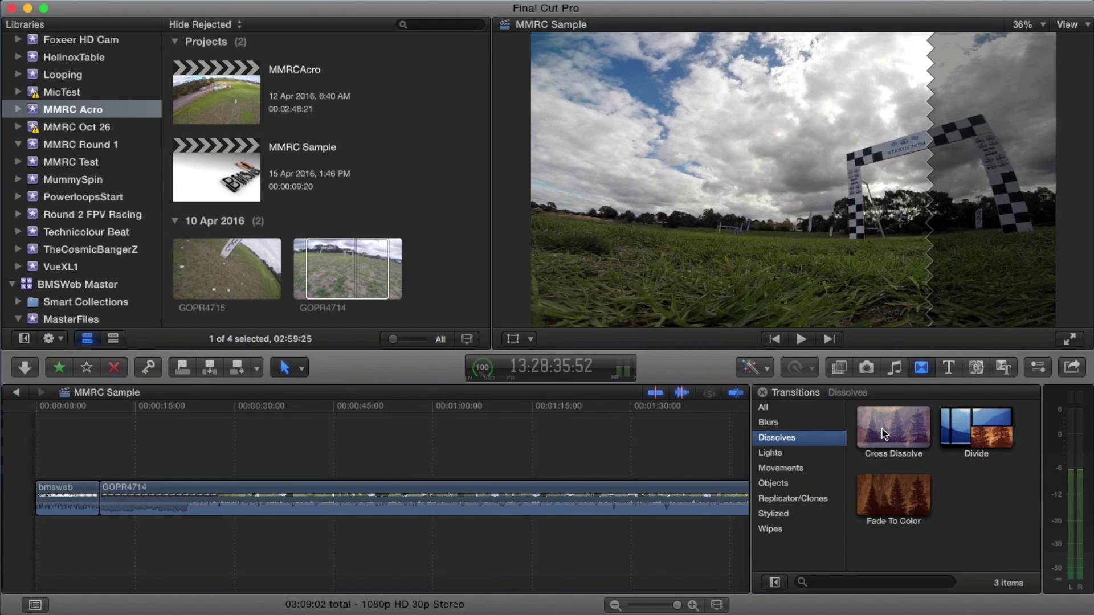
mouse_move(893, 495)
mouse_down()
mouse_move(46, 500)
mouse_move(566, 459)
mouse_move(502, 484)
mouse_move(105, 498)
mouse_up()
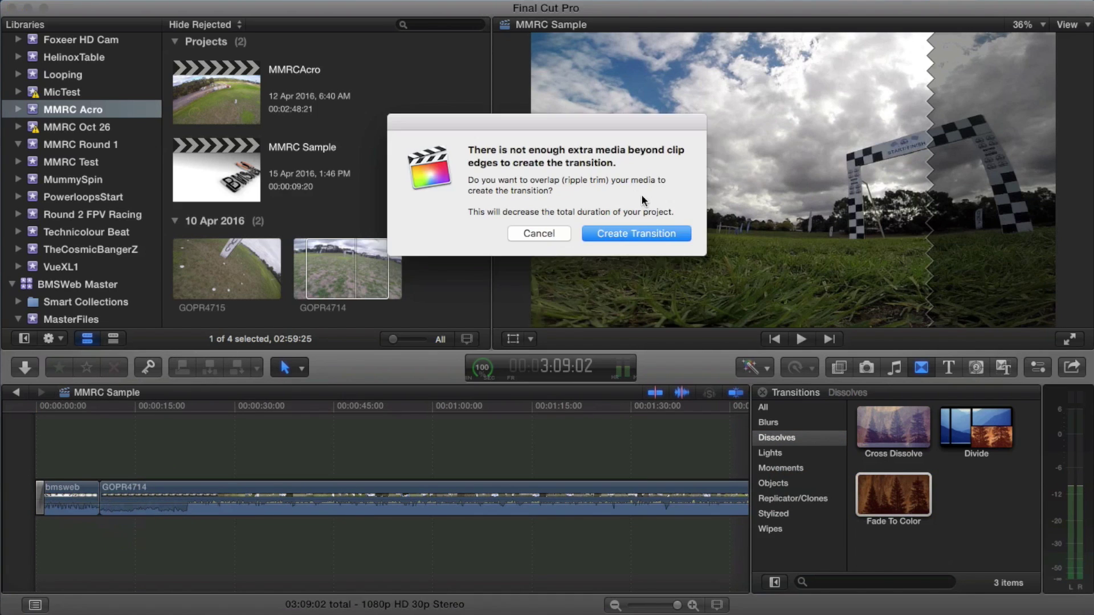
click(648, 229)
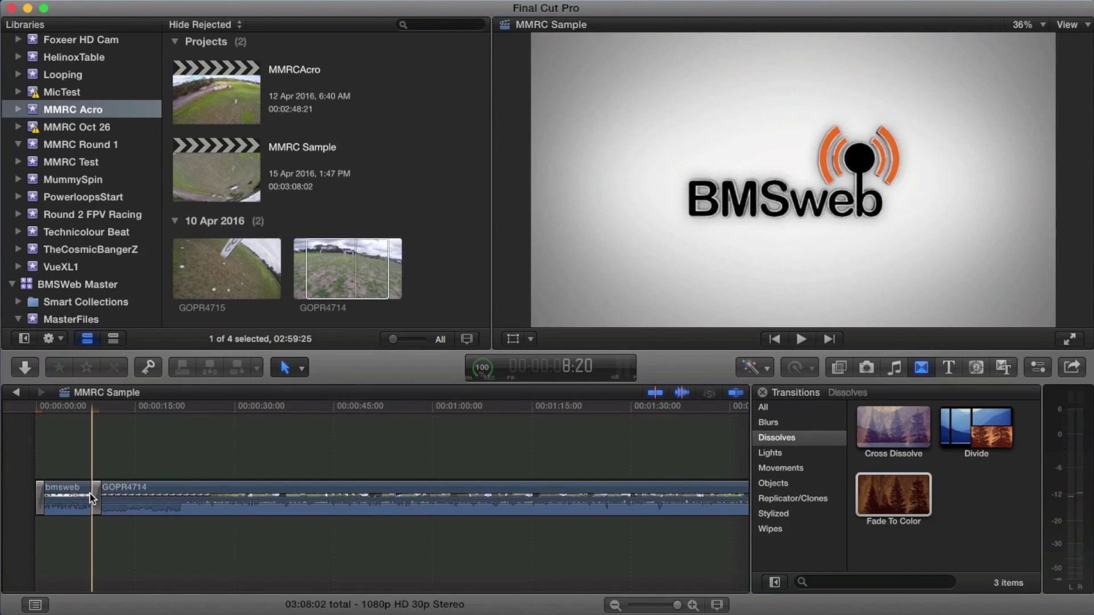
key(space)
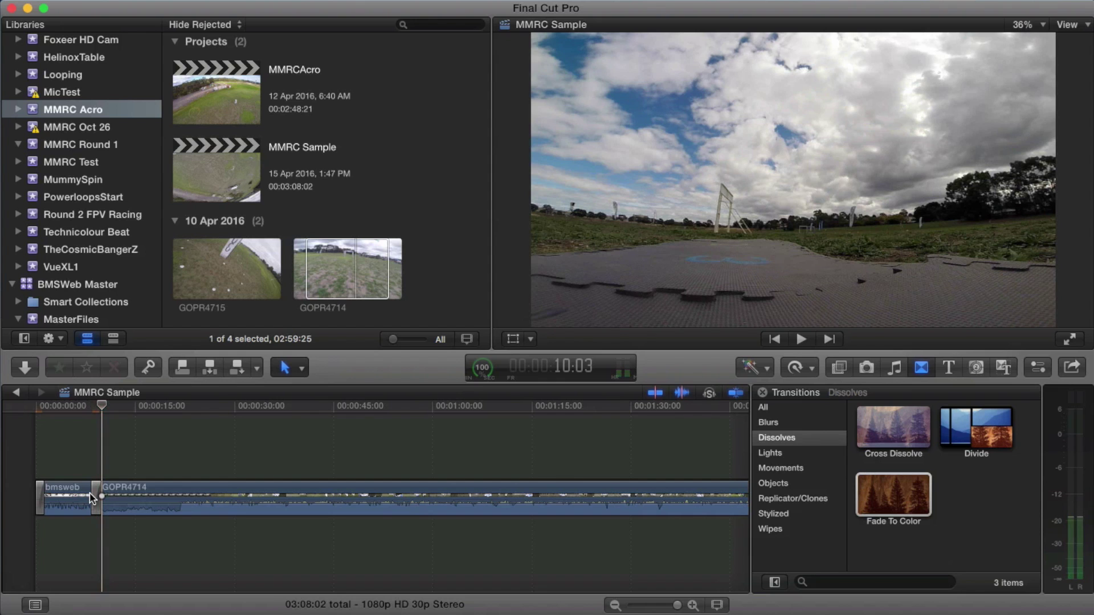
Step: Speed the first 13 seconds of GOPR4714 up to 4x, shortening it to 03:18
key(space)
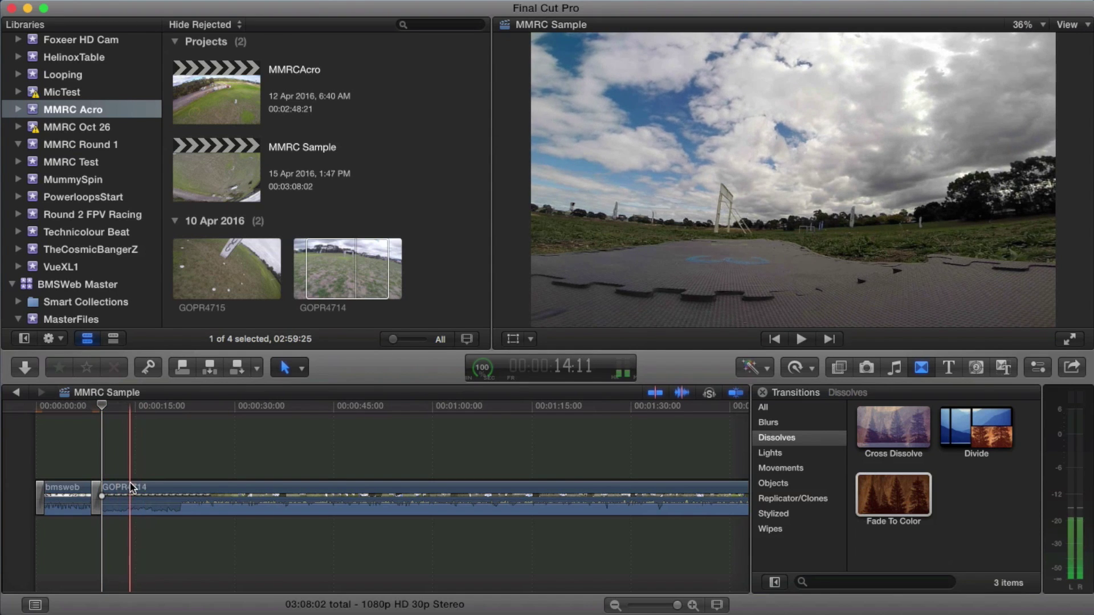
mouse_move(126, 501)
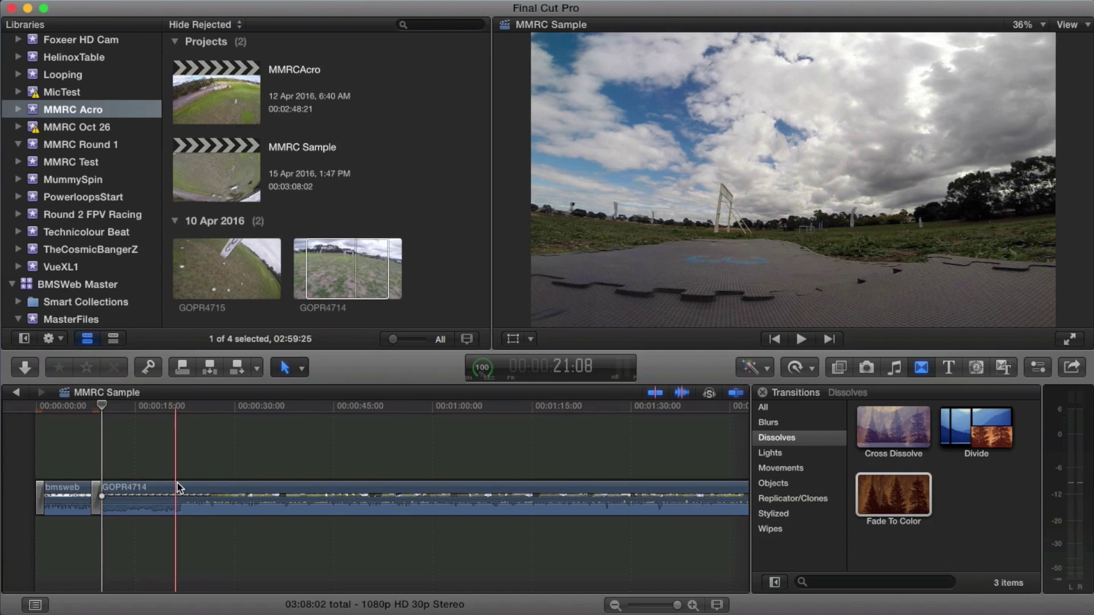
key(space)
key(space)
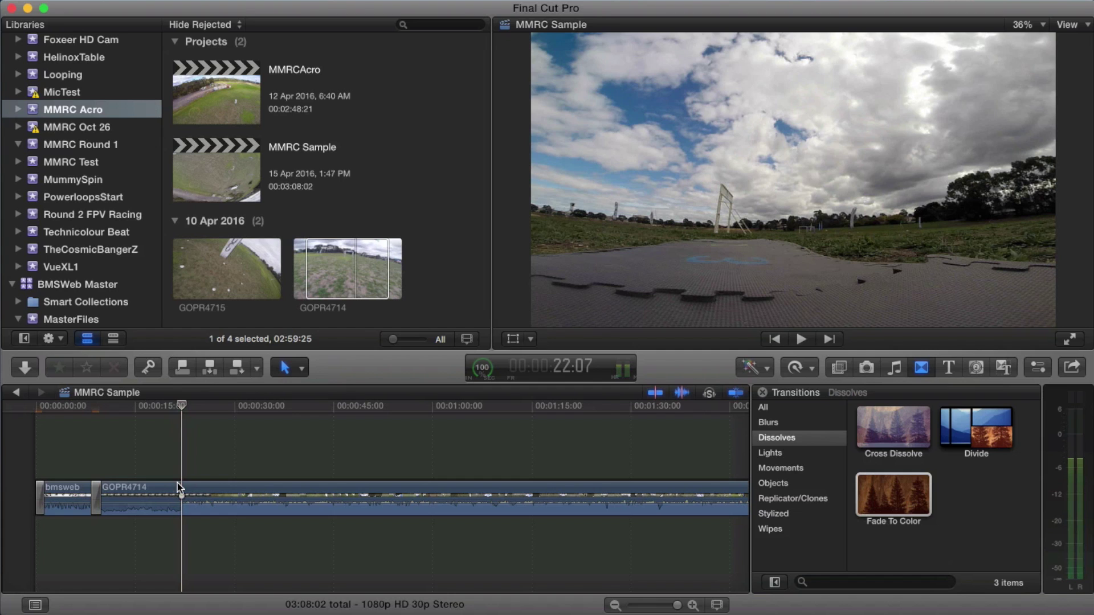
key(o)
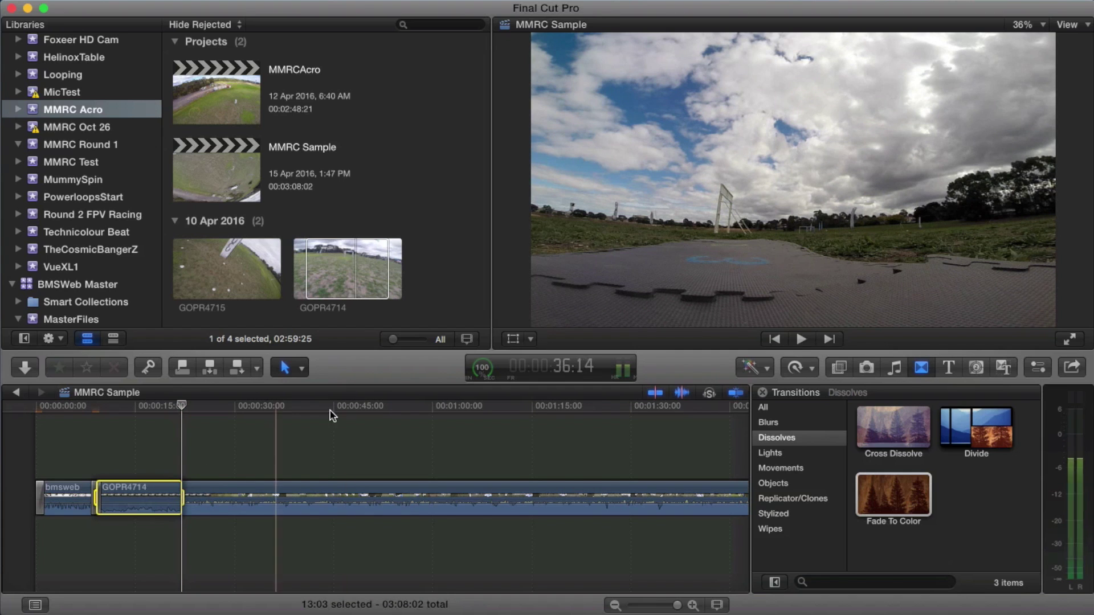
click(811, 368)
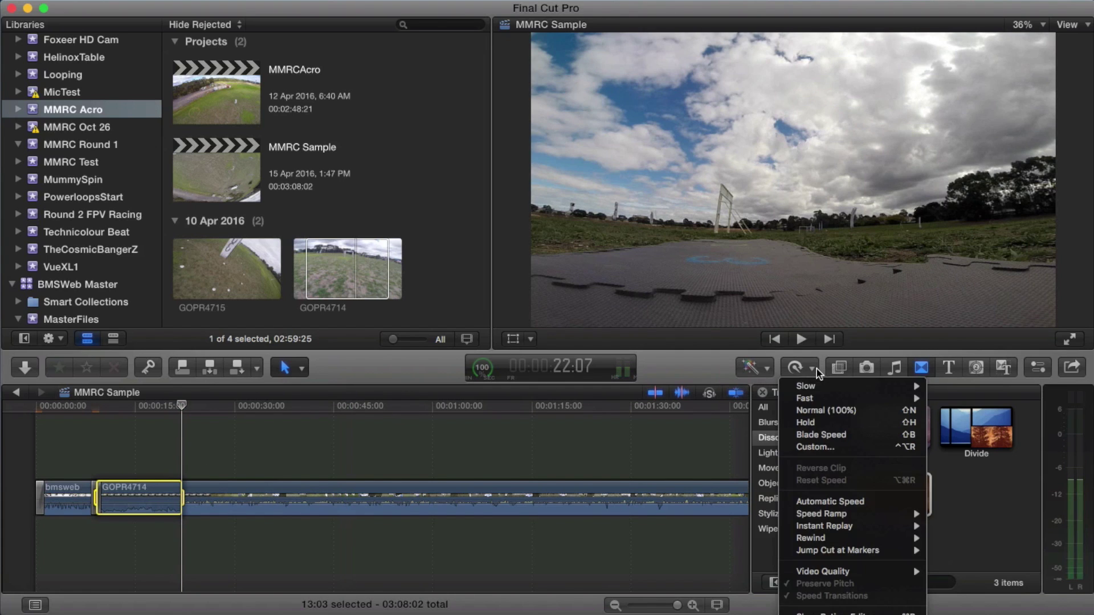
mouse_move(818, 400)
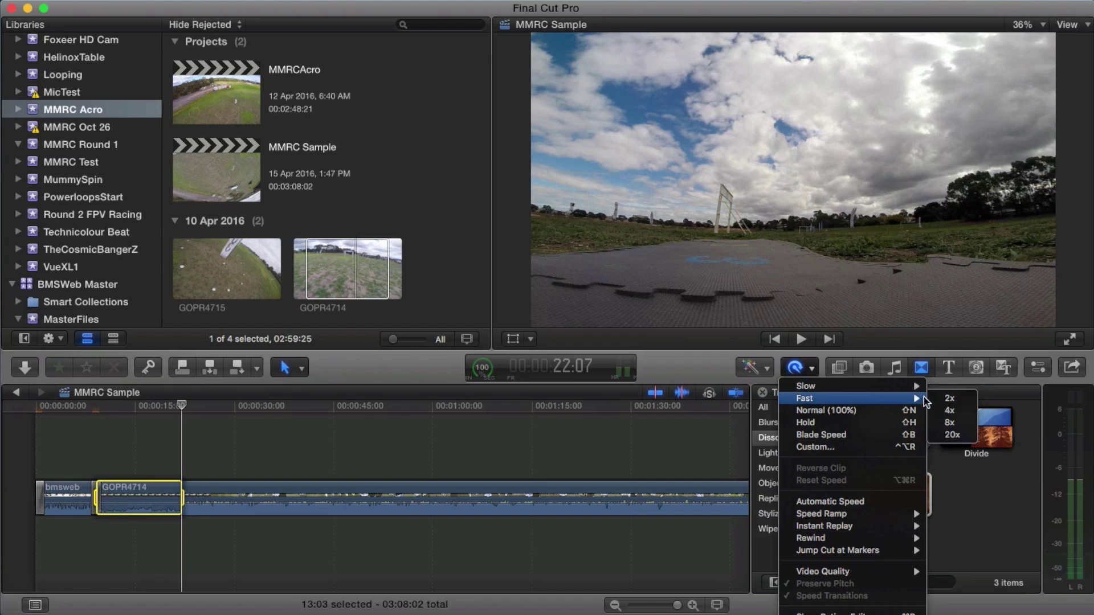
click(948, 410)
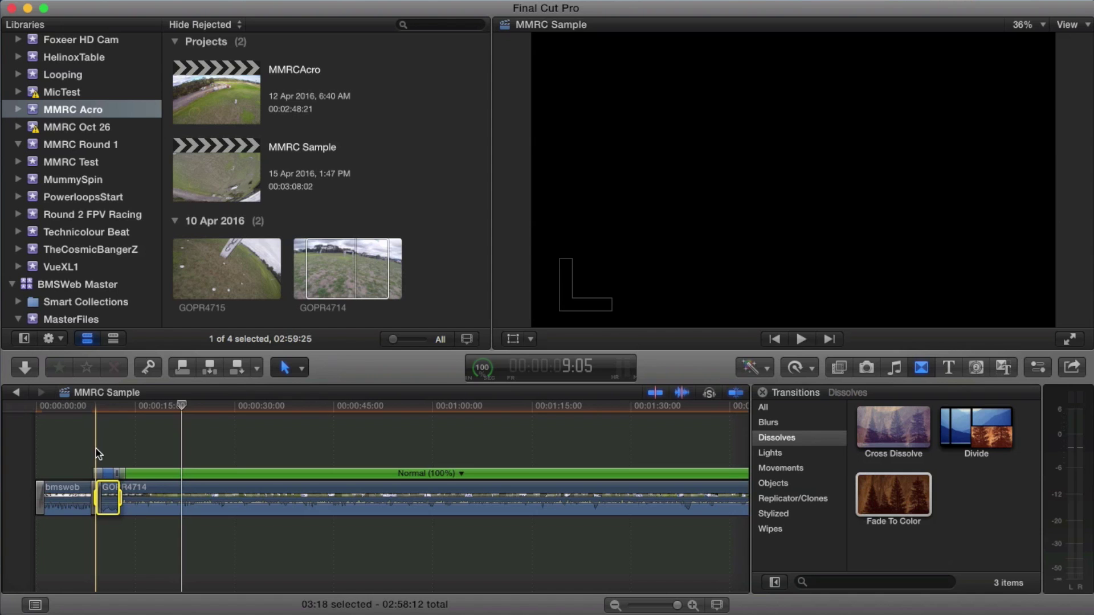
Step: Review the sped-up opening, then stop the playhead at 2:39:03 near GOPR4714's end
key(space)
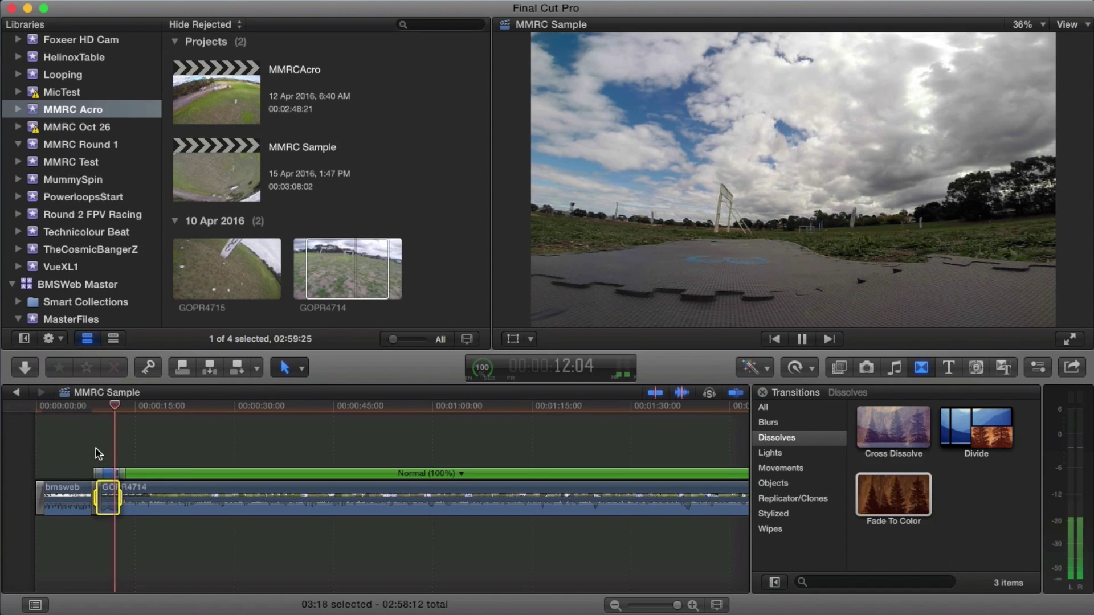
key(space)
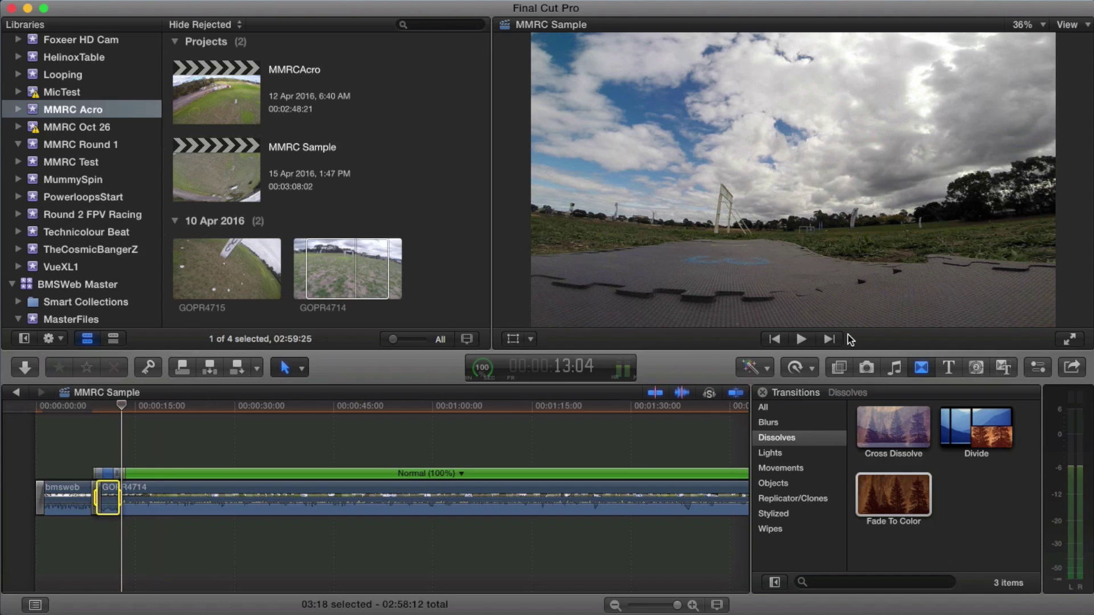
scroll(502, 472, right, 10)
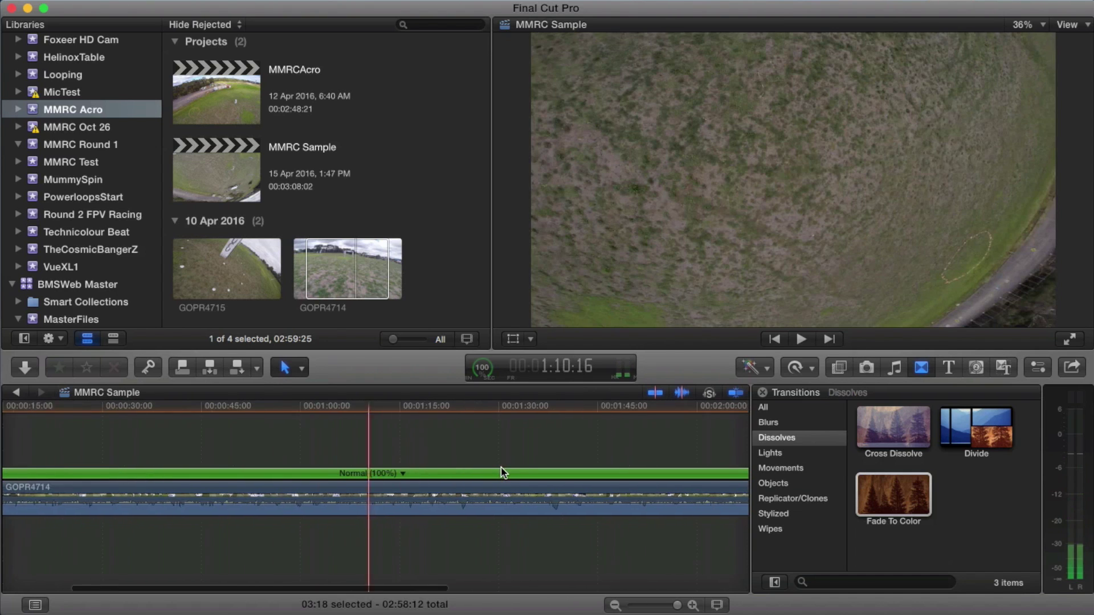
scroll(501, 472, right, 5)
click(444, 449)
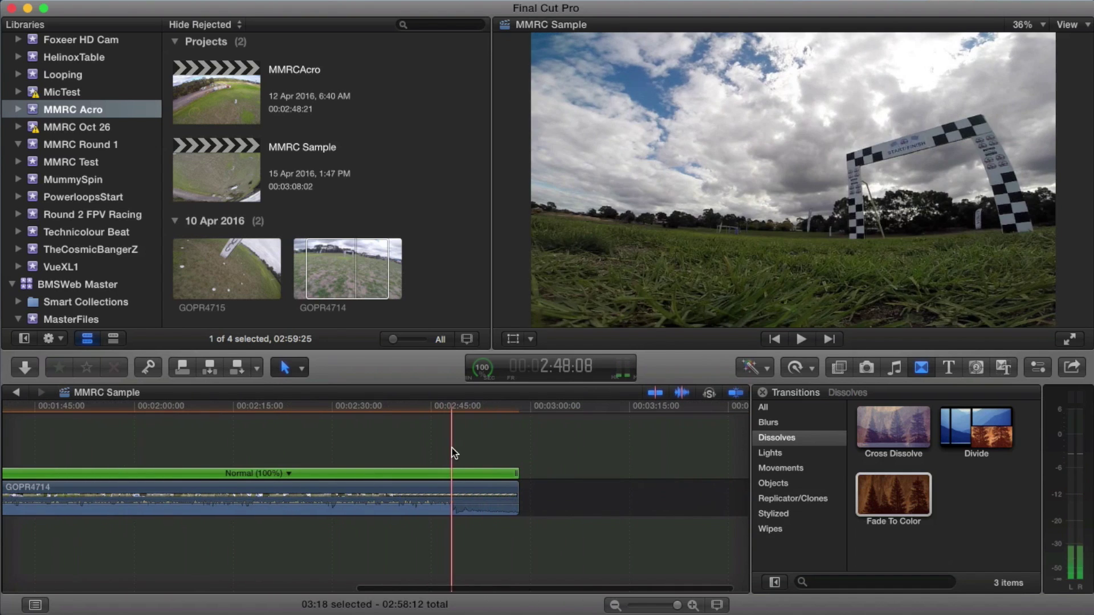
click(368, 450)
key(space)
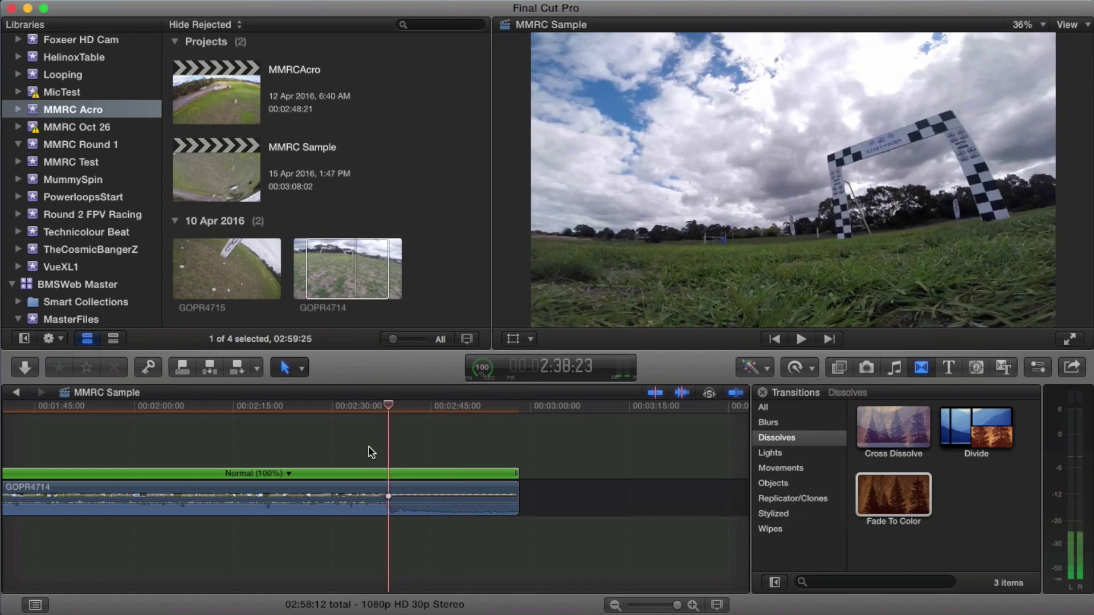
key(space)
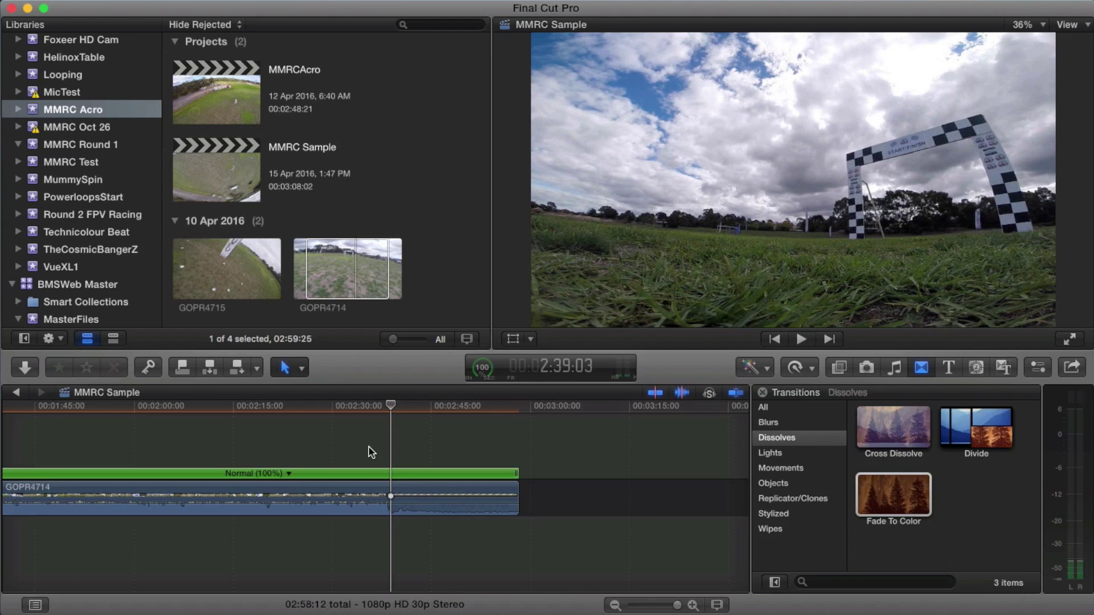
Step: Split GOPR4714 at 2:39:03 and speed its final section up to 4x
key(c)
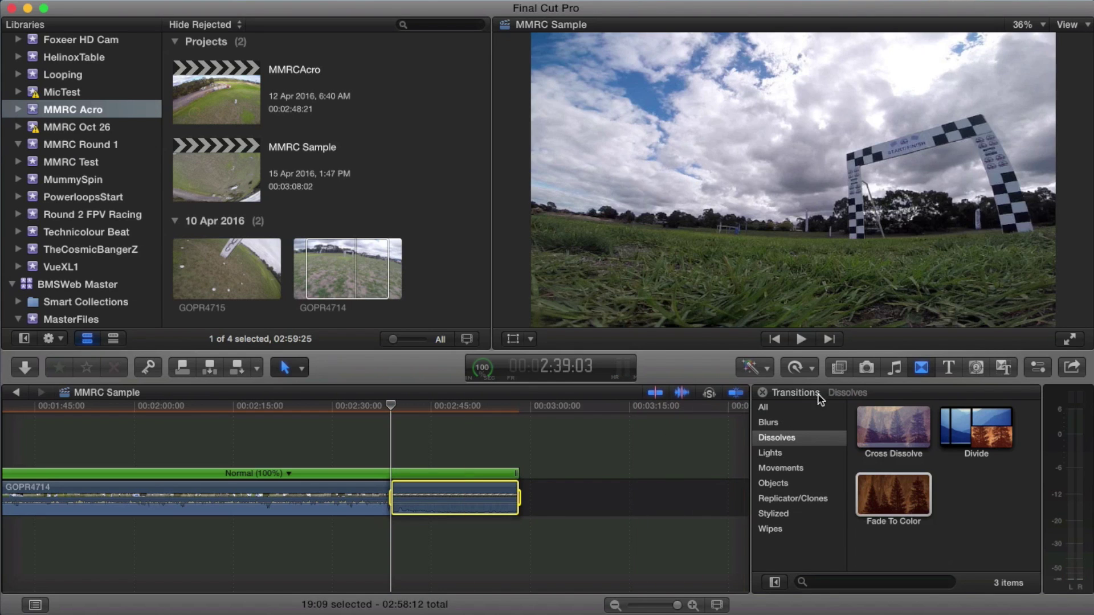
click(814, 373)
mouse_move(814, 399)
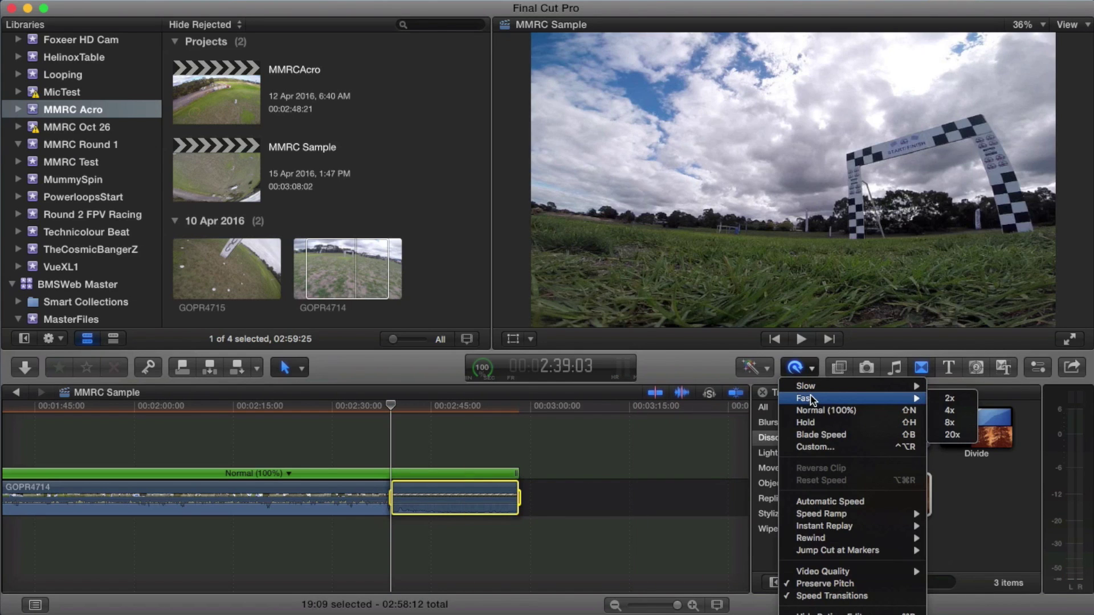
click(953, 412)
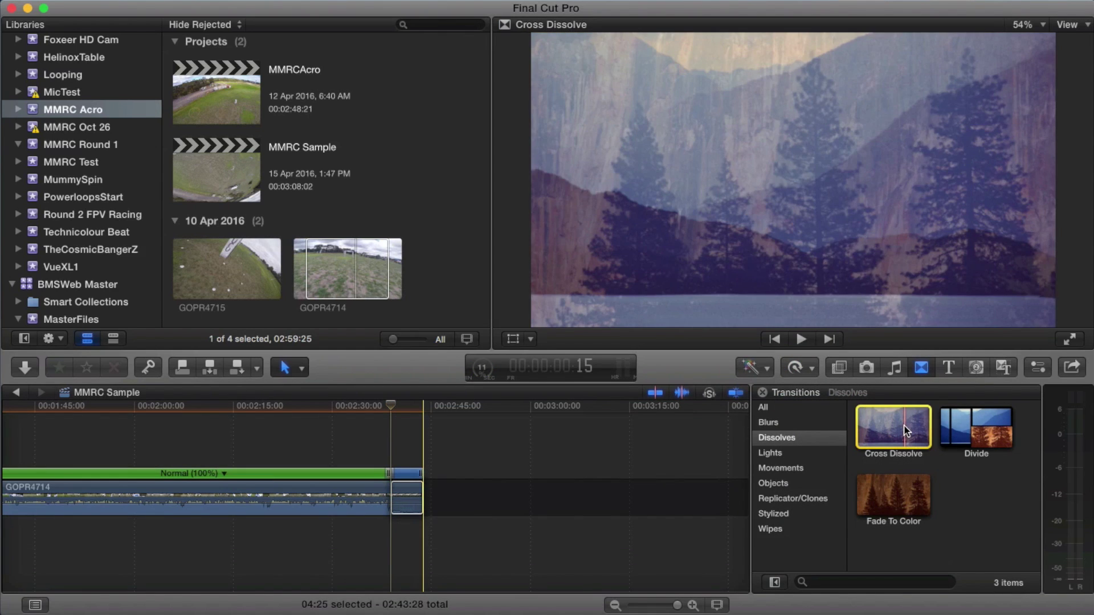
Step: Add a Fade To Color transition at the clip's end and play the ending
click(610, 519)
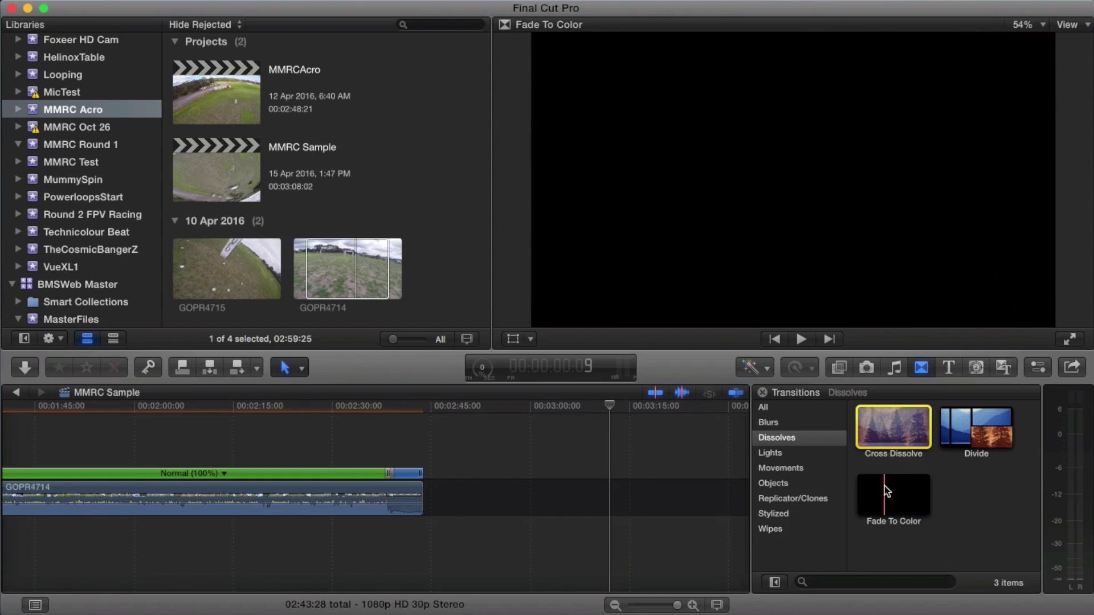
drag(885, 487, 422, 498)
key(space)
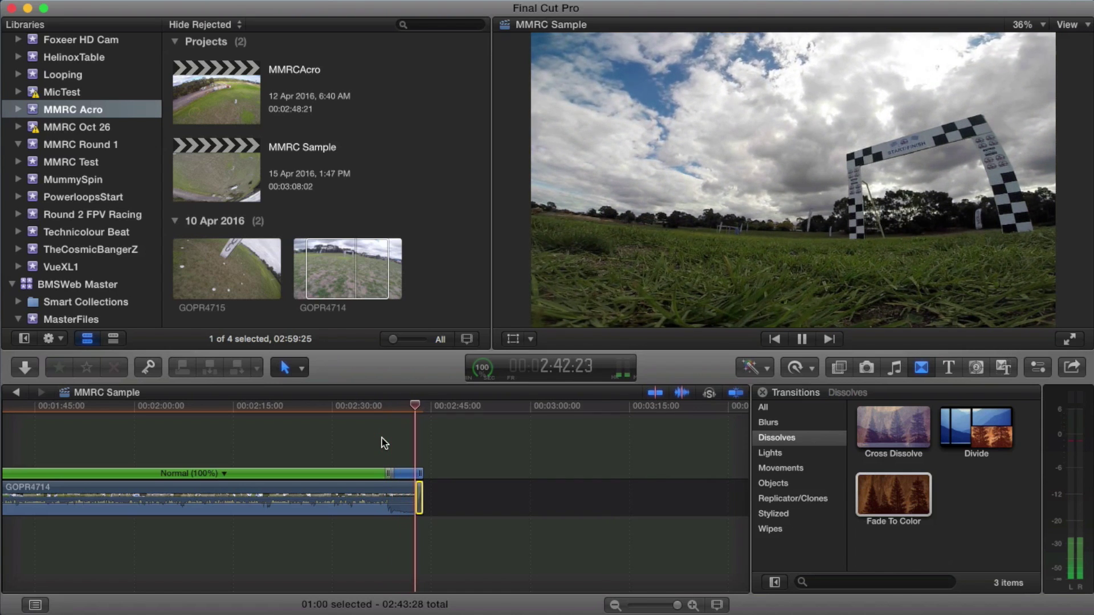
Step: Place the CinemaCrop clip from the MasterFiles event into the timeline above the drone footage
scroll(385, 443, left, 15)
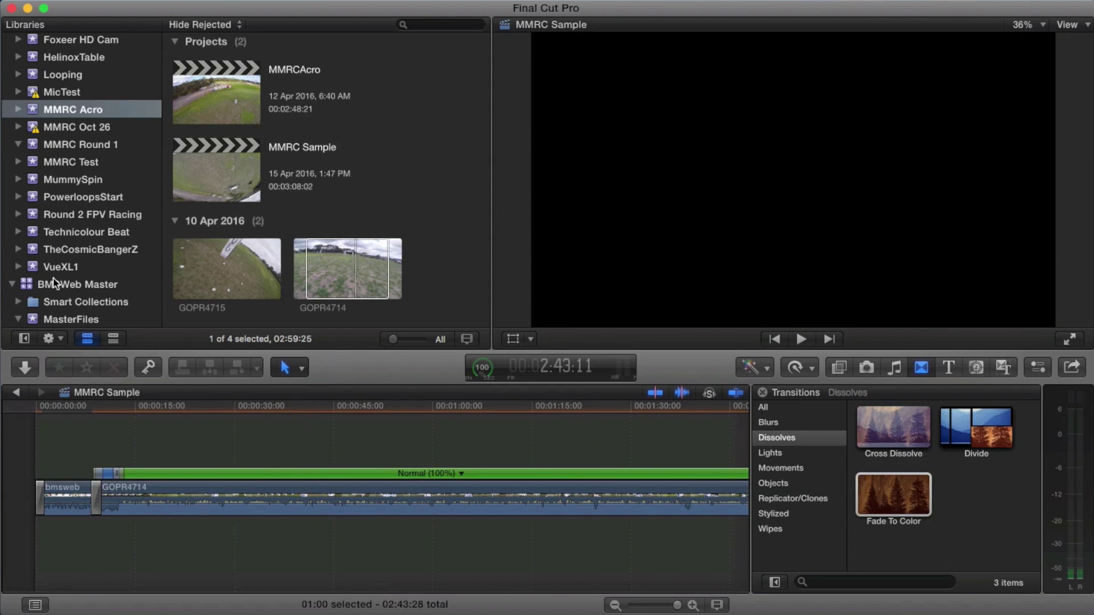
scroll(68, 294, down, 2)
scroll(68, 294, up, 2)
click(78, 319)
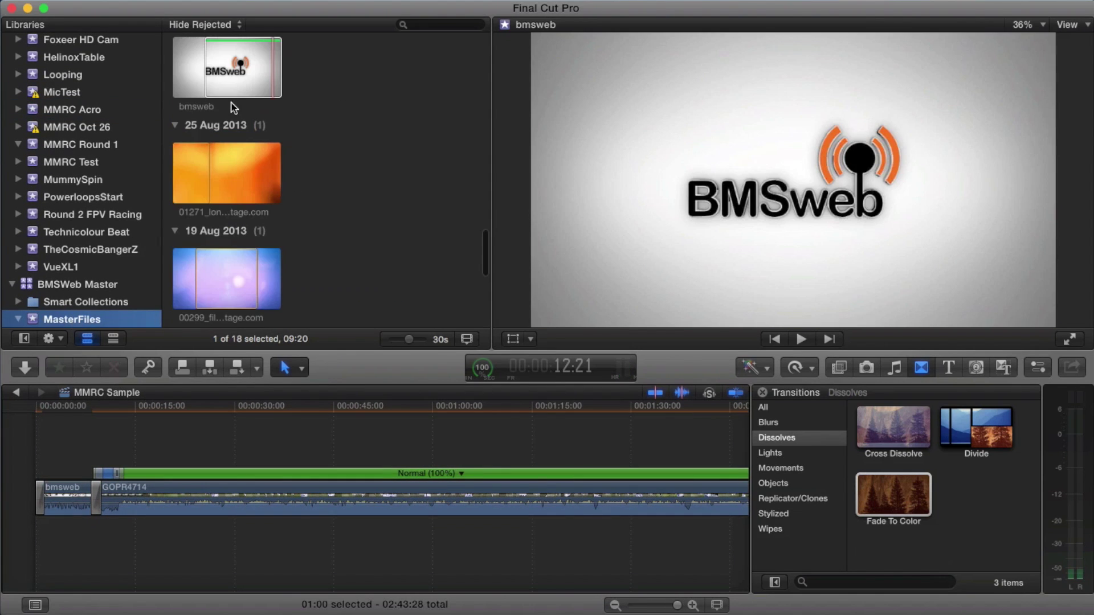
scroll(316, 129, up, 5)
click(187, 93)
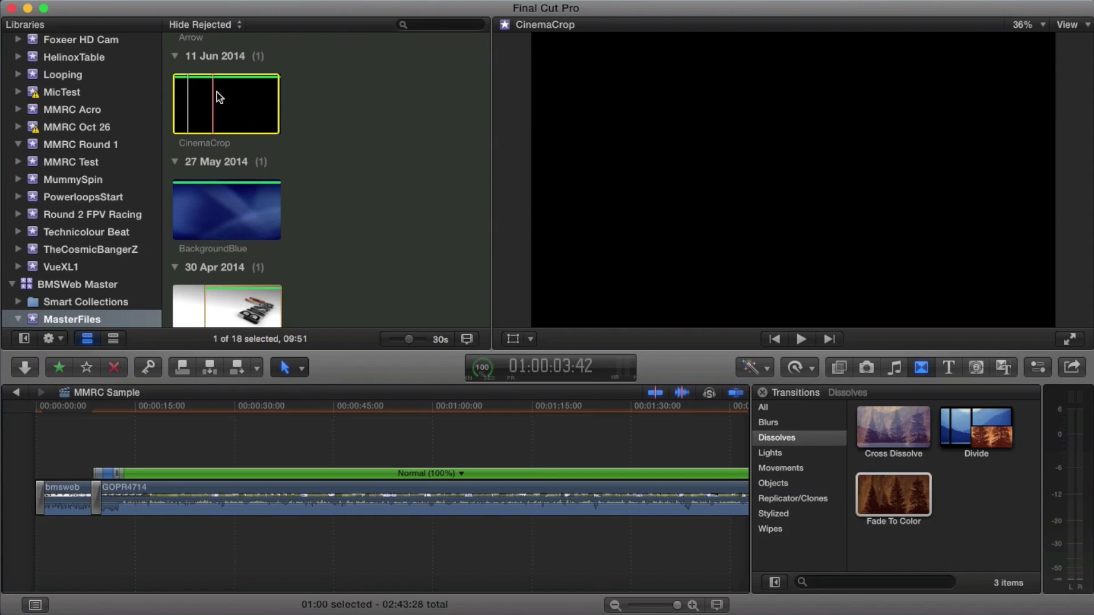
drag(220, 98, 141, 434)
Step: Extend CinemaCrop back to the timeline start and stretch it toward the project end
key(space)
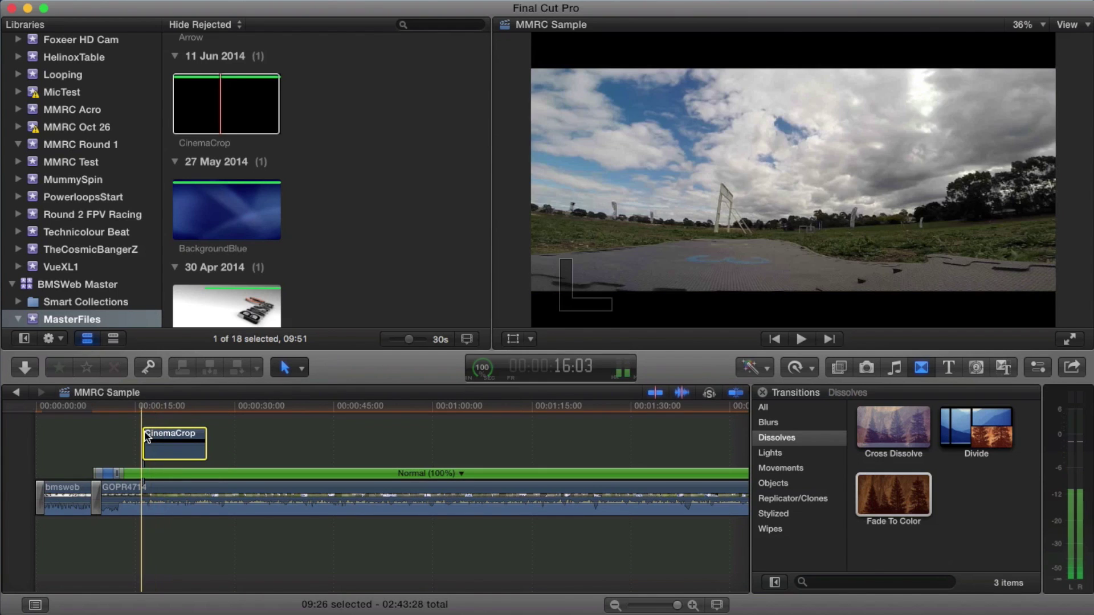
drag(143, 438, 36, 437)
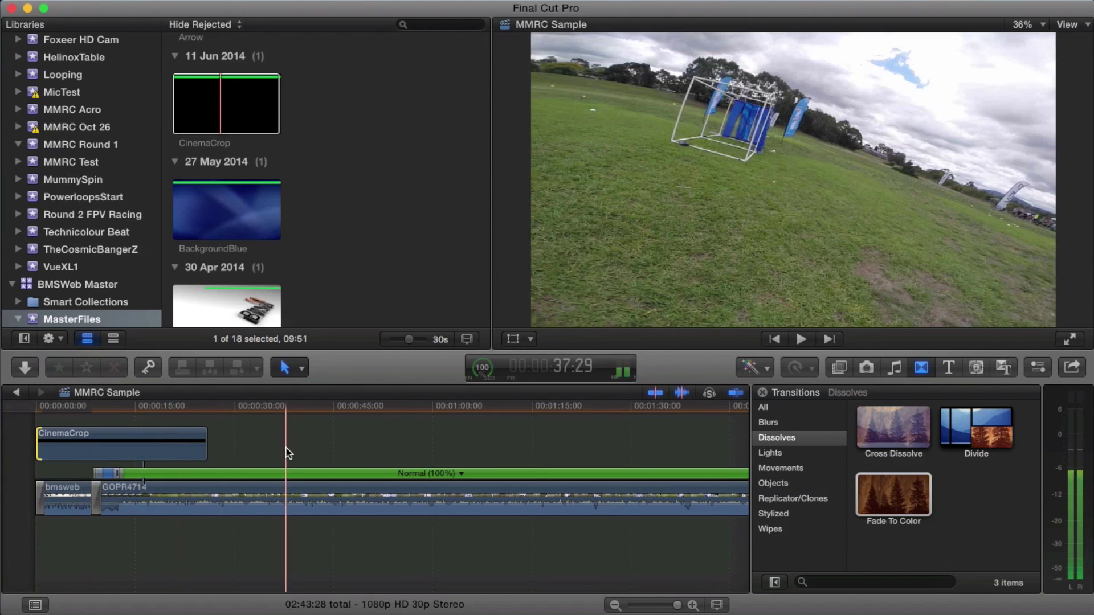
key(super+minus)
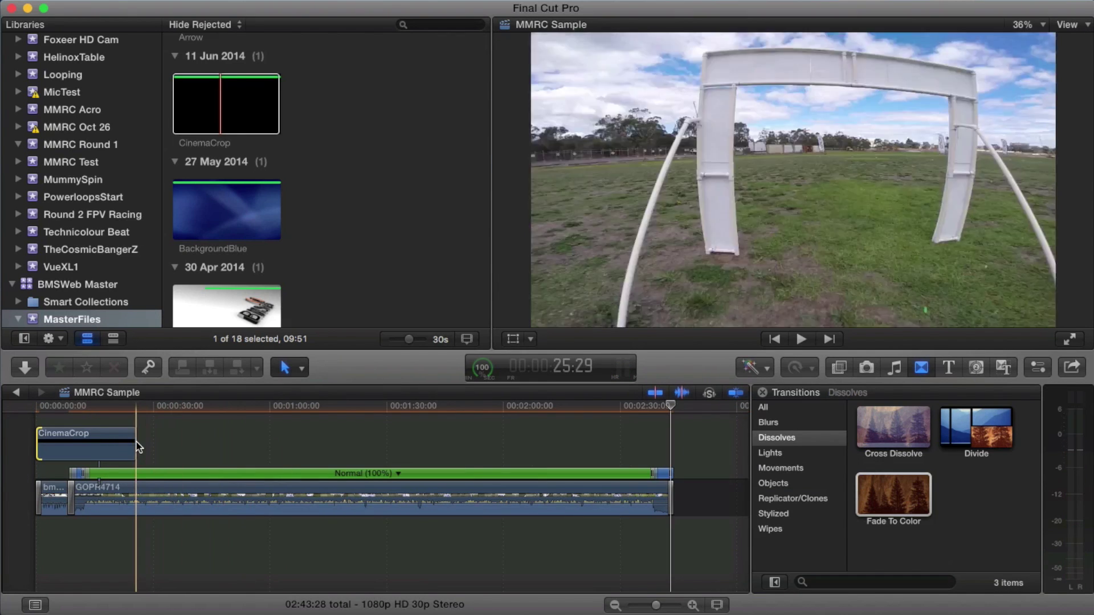
drag(137, 438, 672, 446)
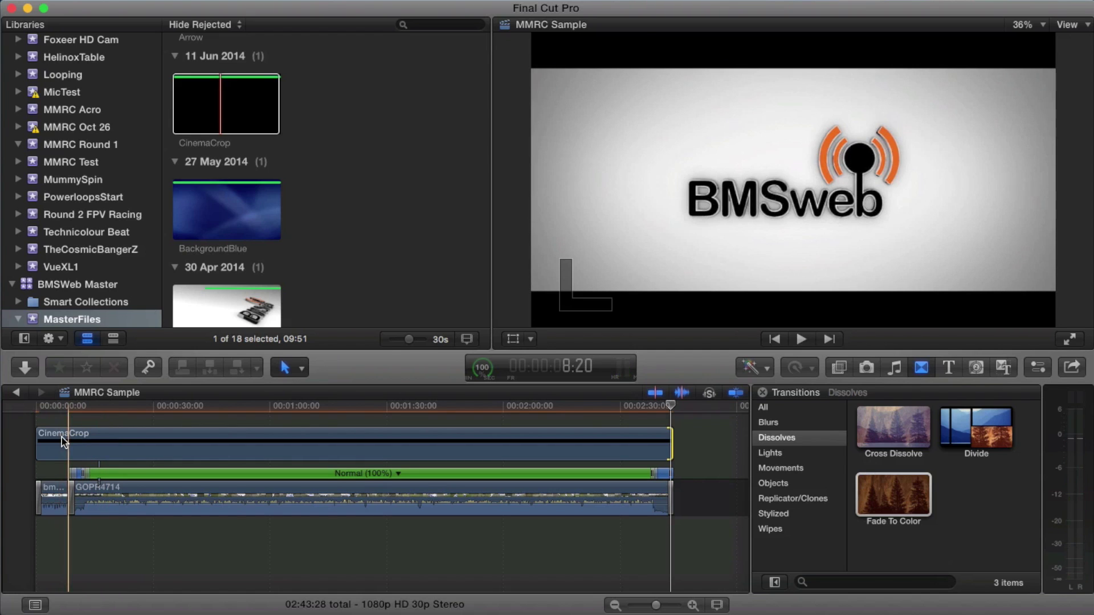
Step: Play the project from the intro to about 25 seconds to check the letterbox bars
key(space)
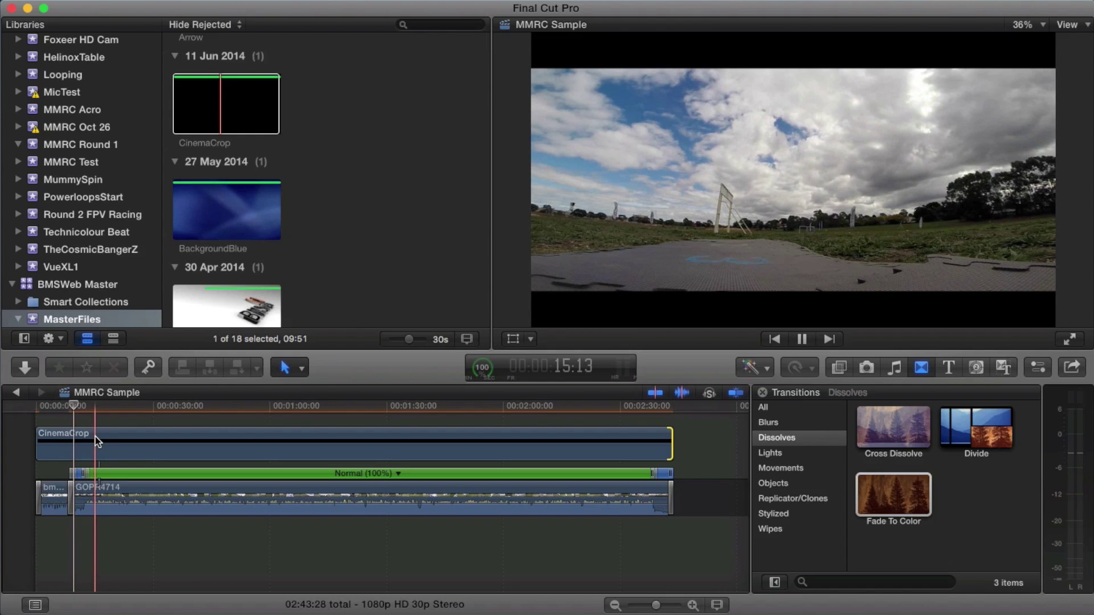
key(space)
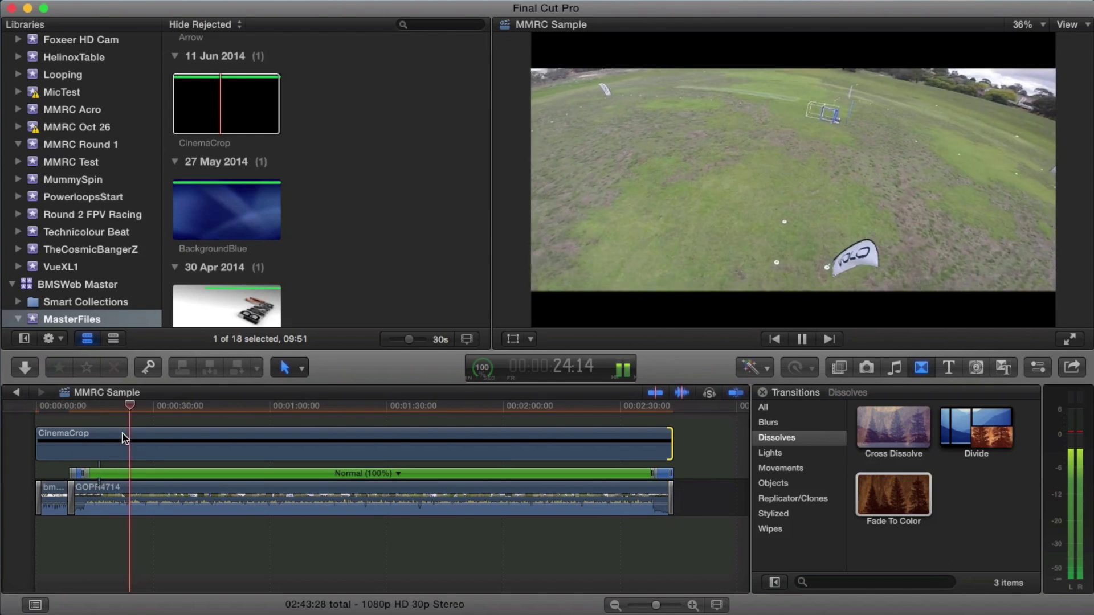
key(space)
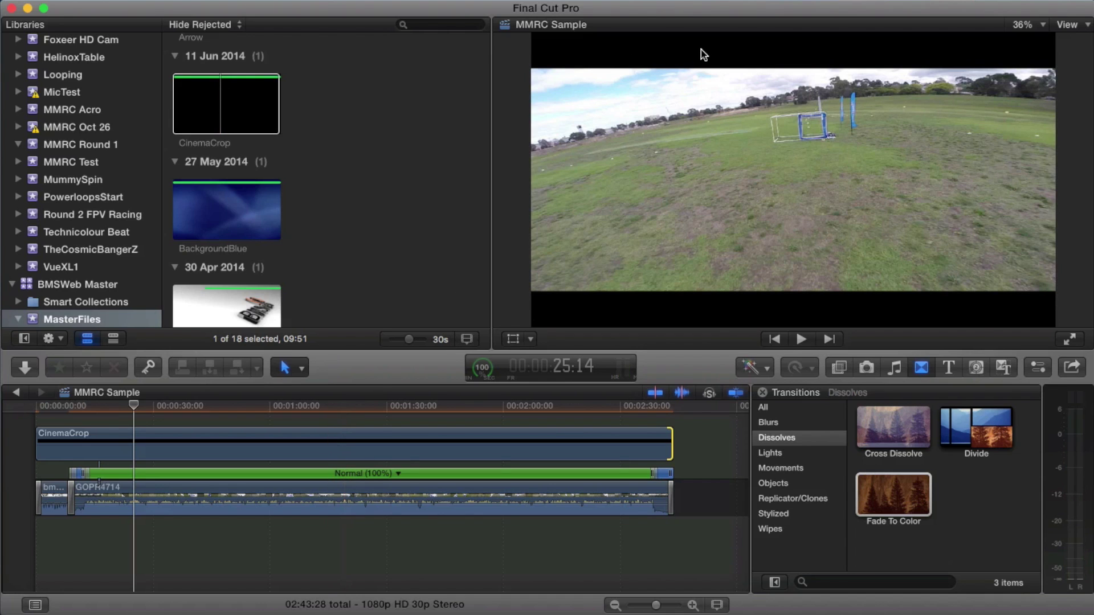
click(701, 49)
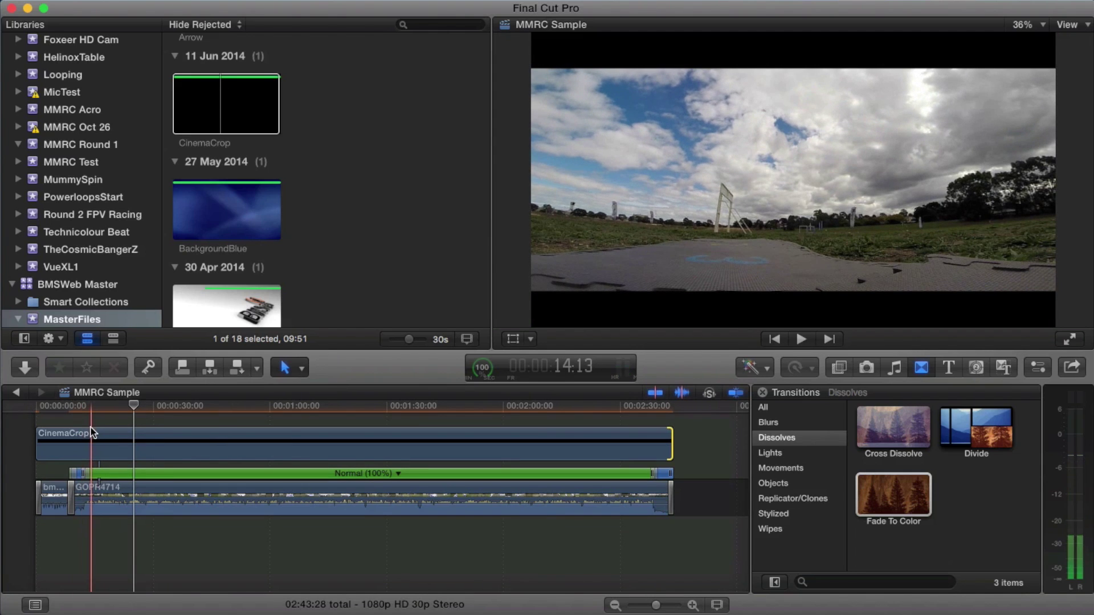
key(space)
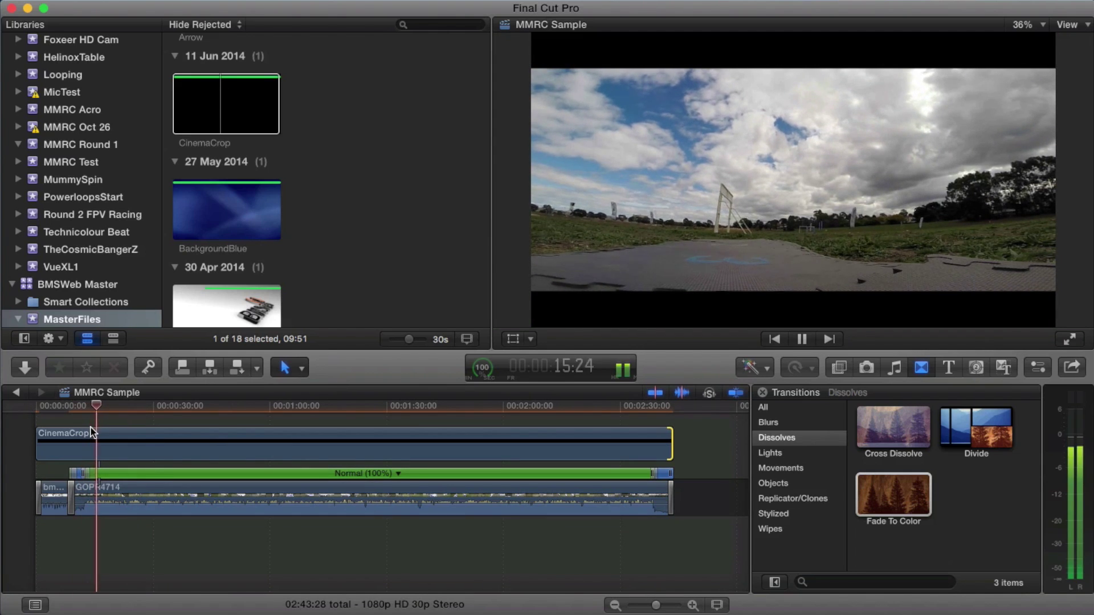
key(XF86AudioRaiseVolume)
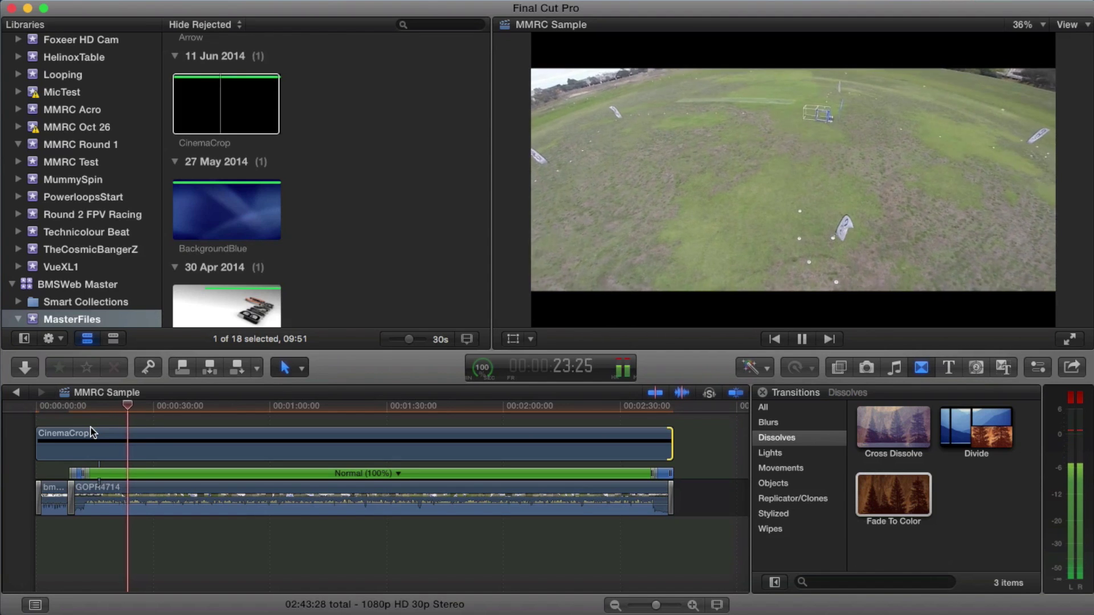
key(space)
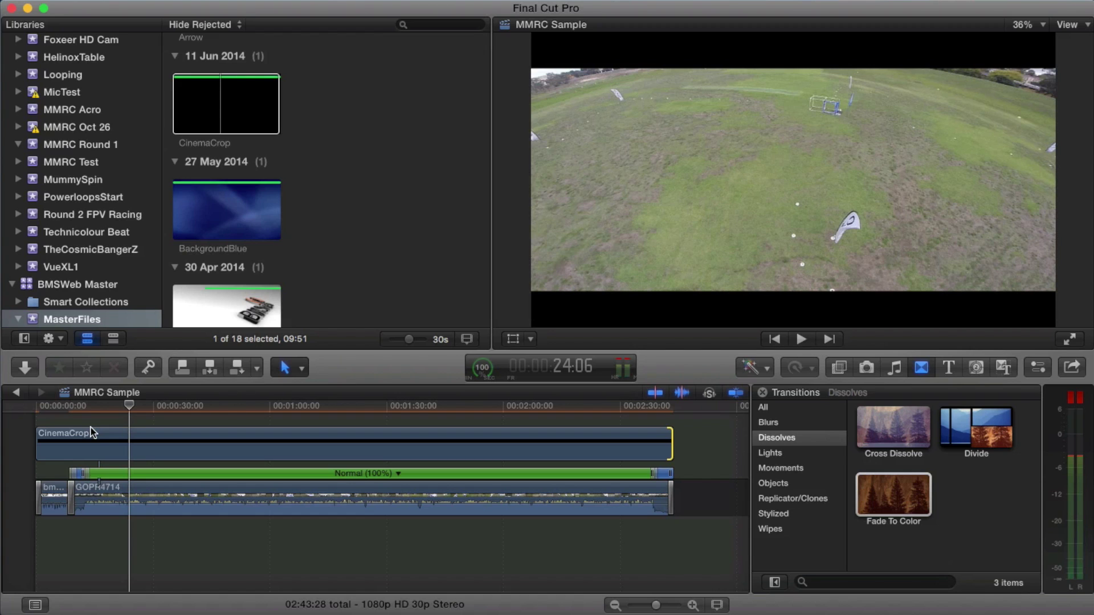
Step: Show the CinemaCrop clip from the MasterFiles event in the viewer
click(222, 109)
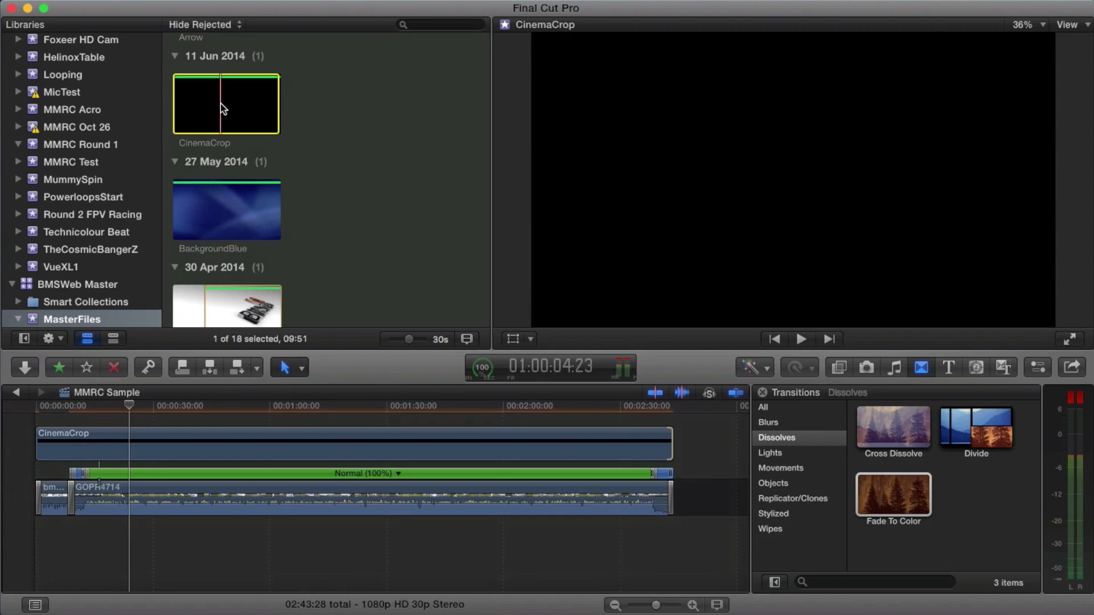